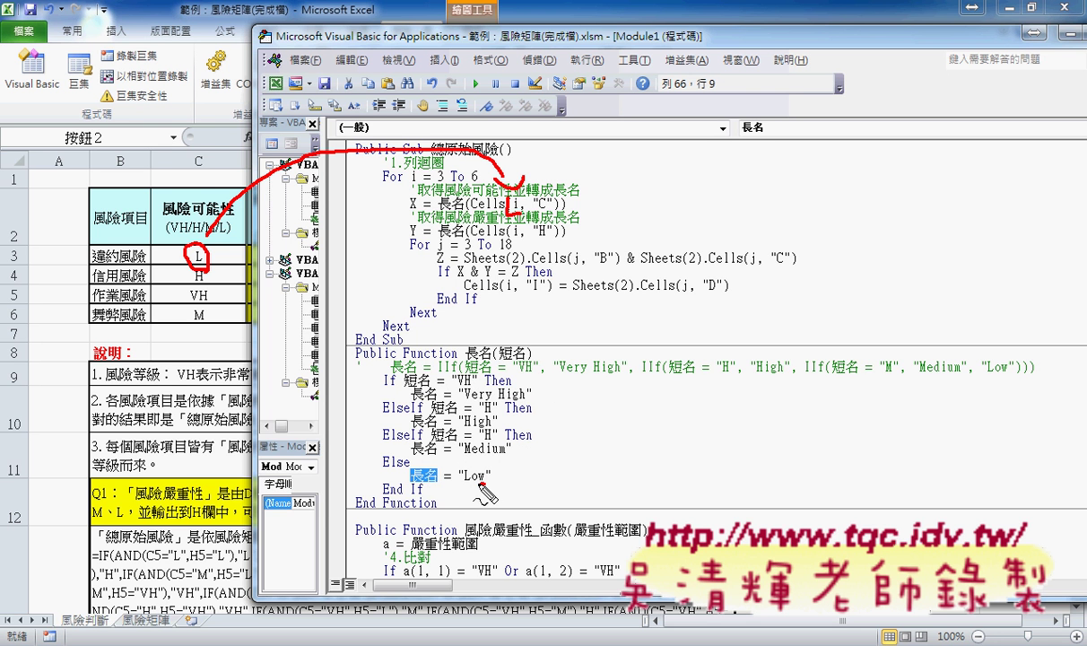
Annotate the code to trace the Low result back to the X line and the Z = Sheets(2) line, then clear the marks
drag(487, 482, 438, 495)
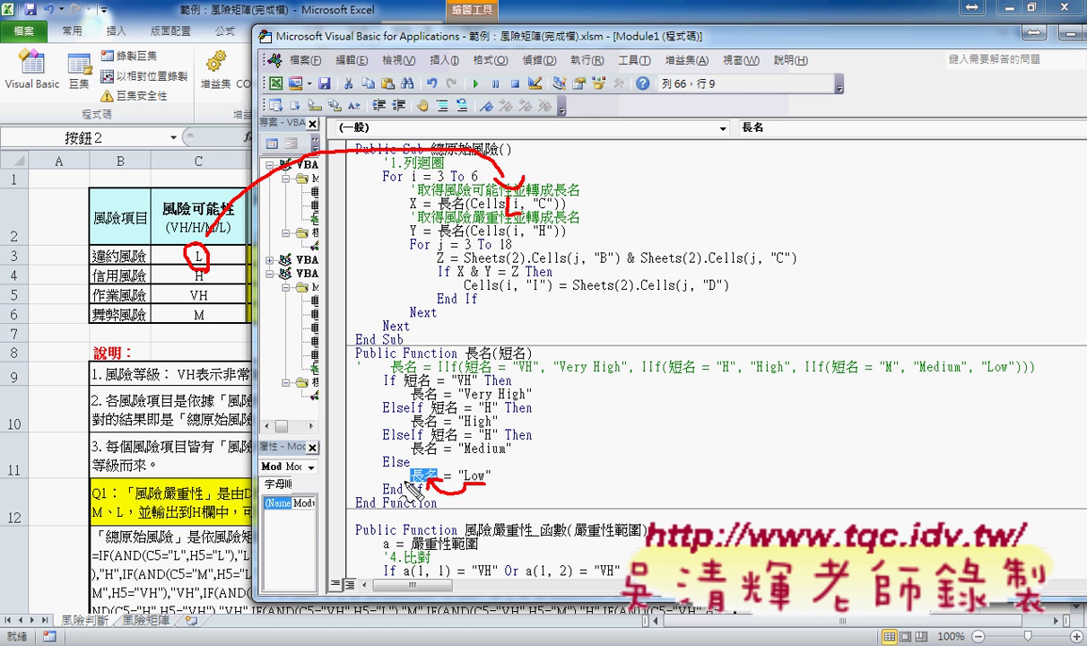
drag(409, 473, 402, 209)
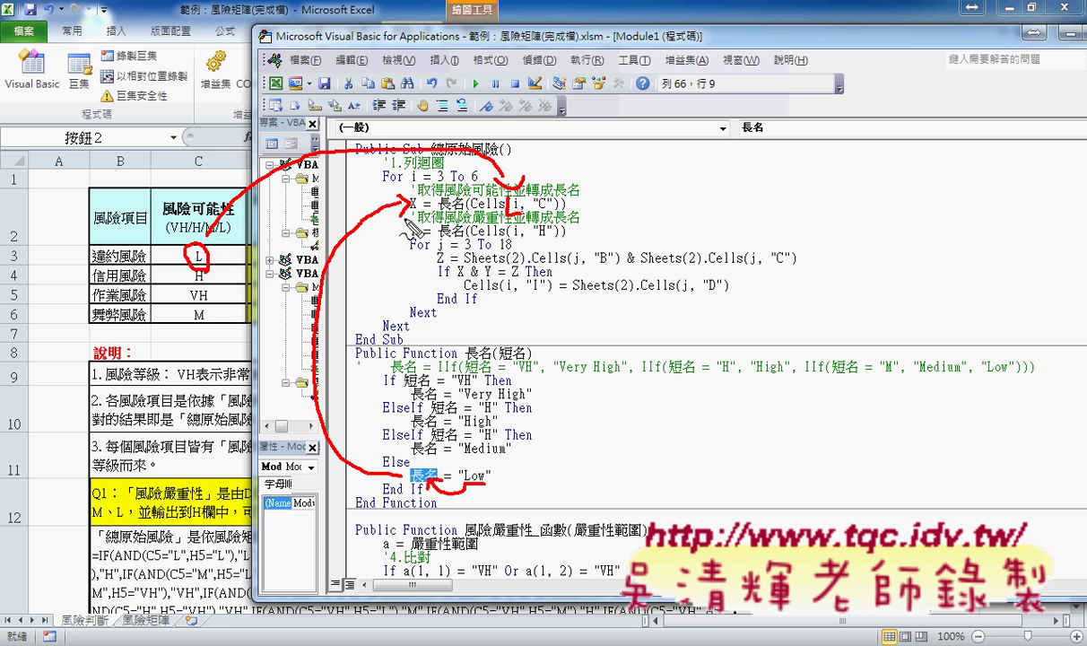
drag(411, 260, 428, 254)
key(ctrl+z)
key(Escape)
Move the code window aside to compare it with the sheet, then highlight the 長名(短名) function name
mouse_move(551, 50)
mouse_down()
mouse_move(951, 54)
mouse_move(940, 52)
mouse_up()
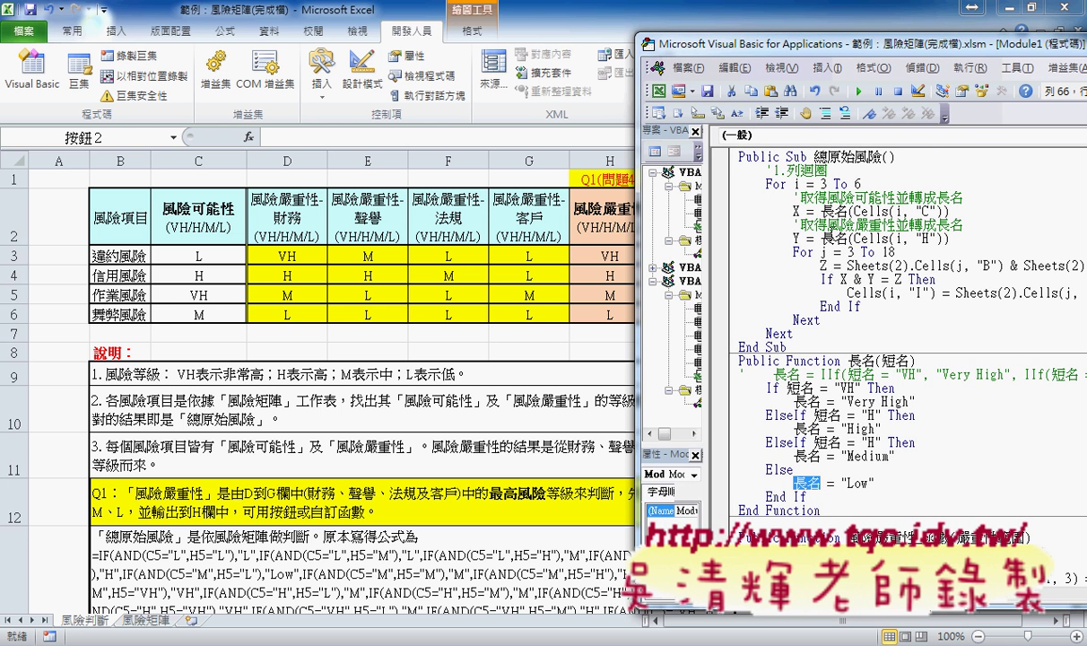
drag(827, 402, 915, 402)
click(798, 238)
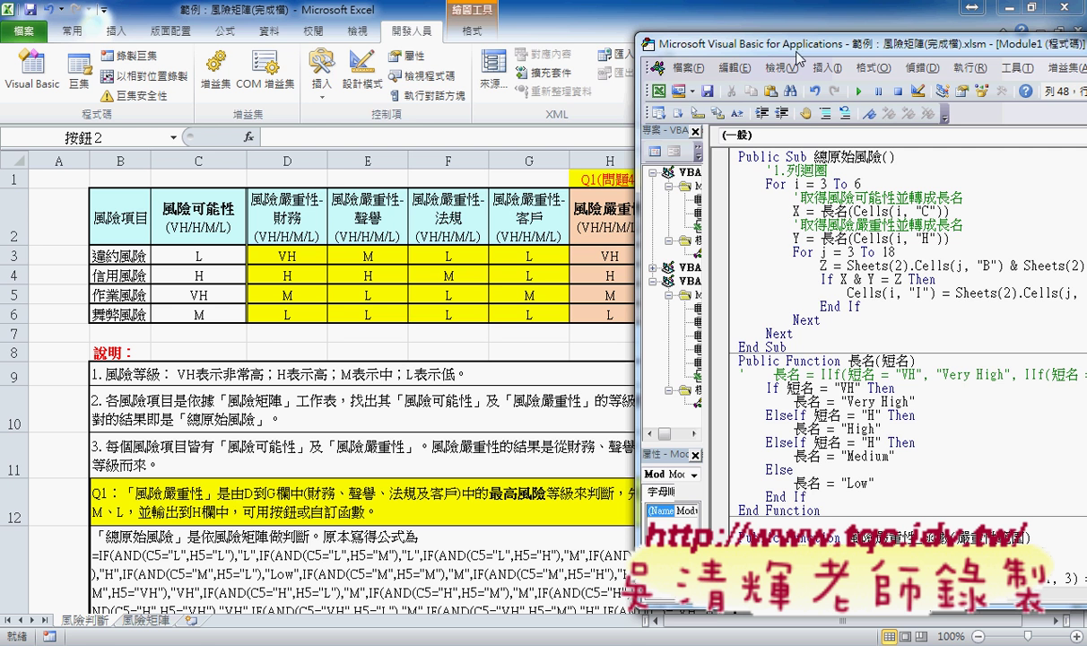
drag(797, 52, 342, 45)
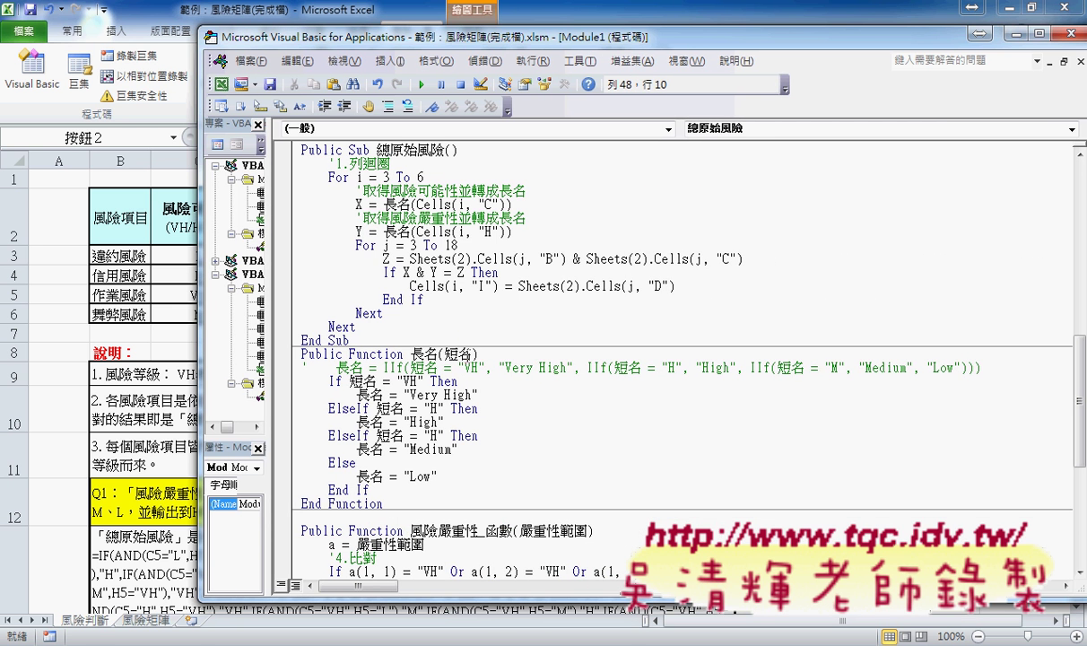
drag(410, 354, 481, 355)
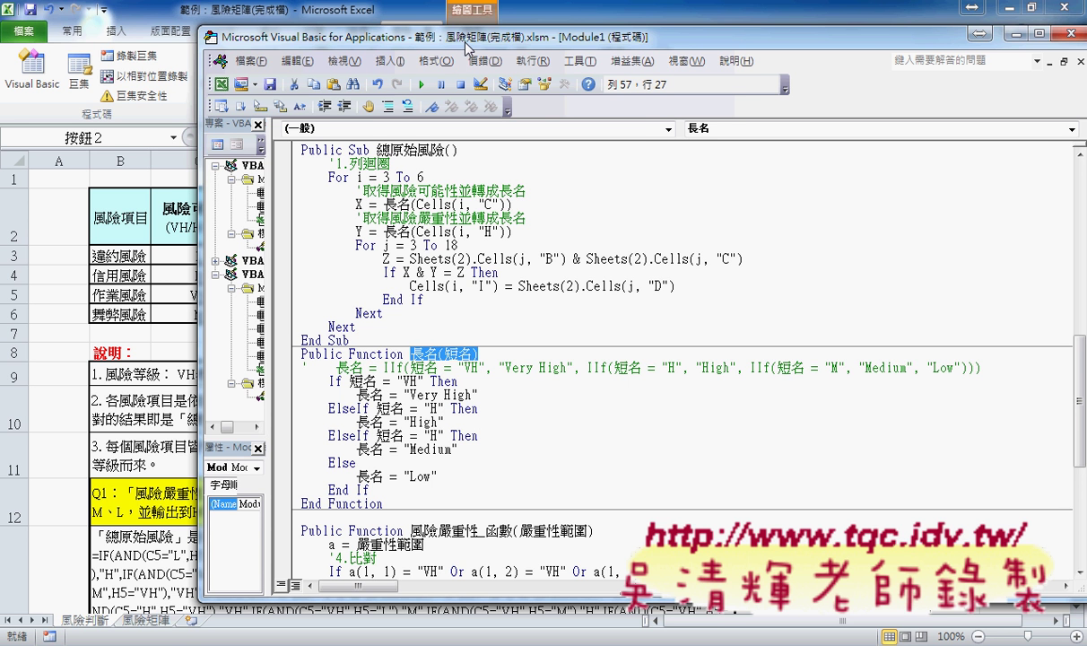
drag(467, 46, 468, 46)
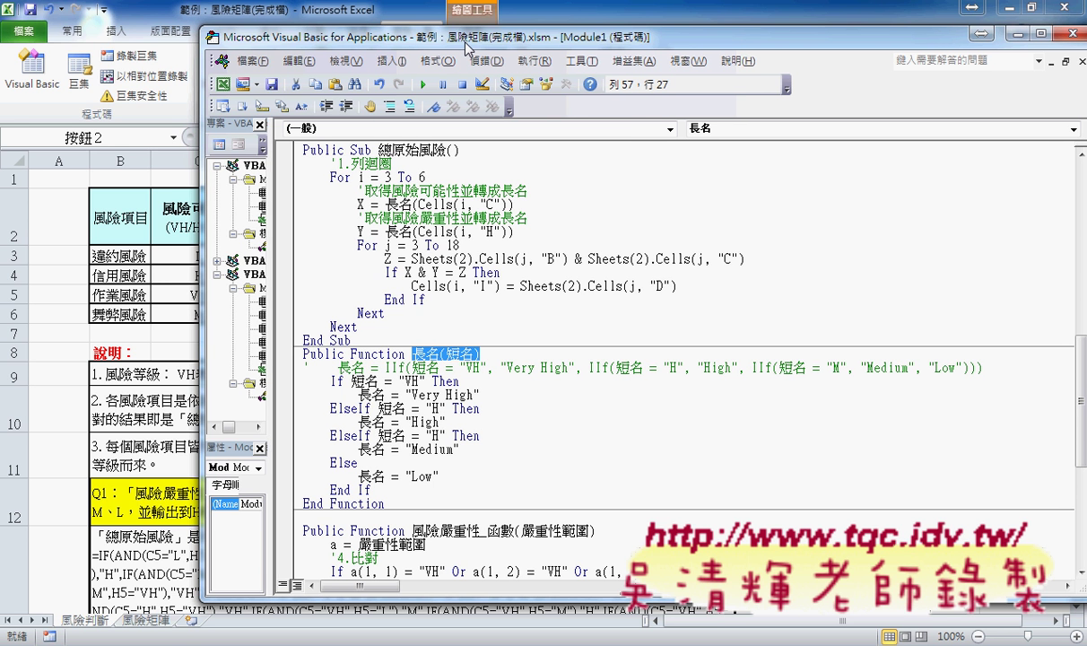
Show the 風險矩陣 sheet with column D beside the code, highlighting Sheets(2) in the Z line
click(146, 621)
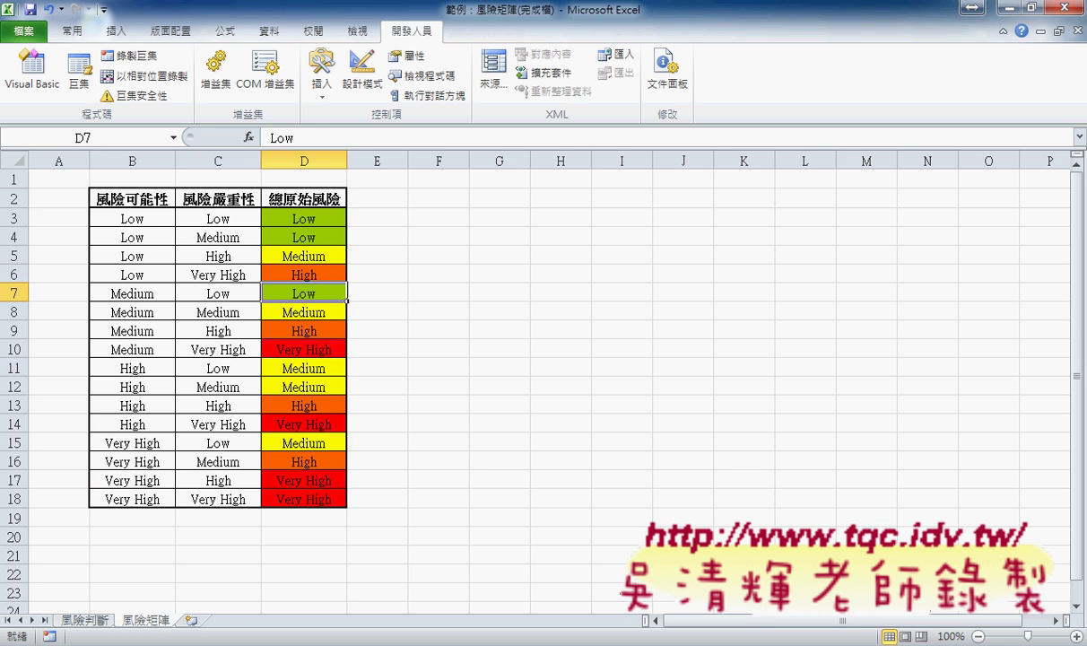
mouse_move(348, 625)
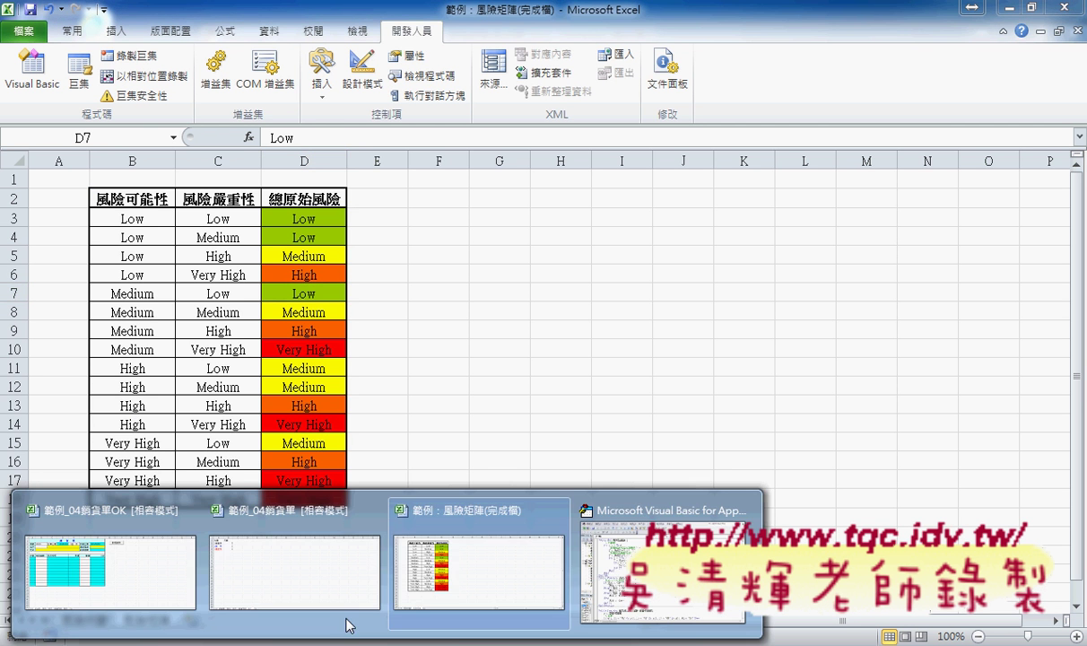
click(628, 507)
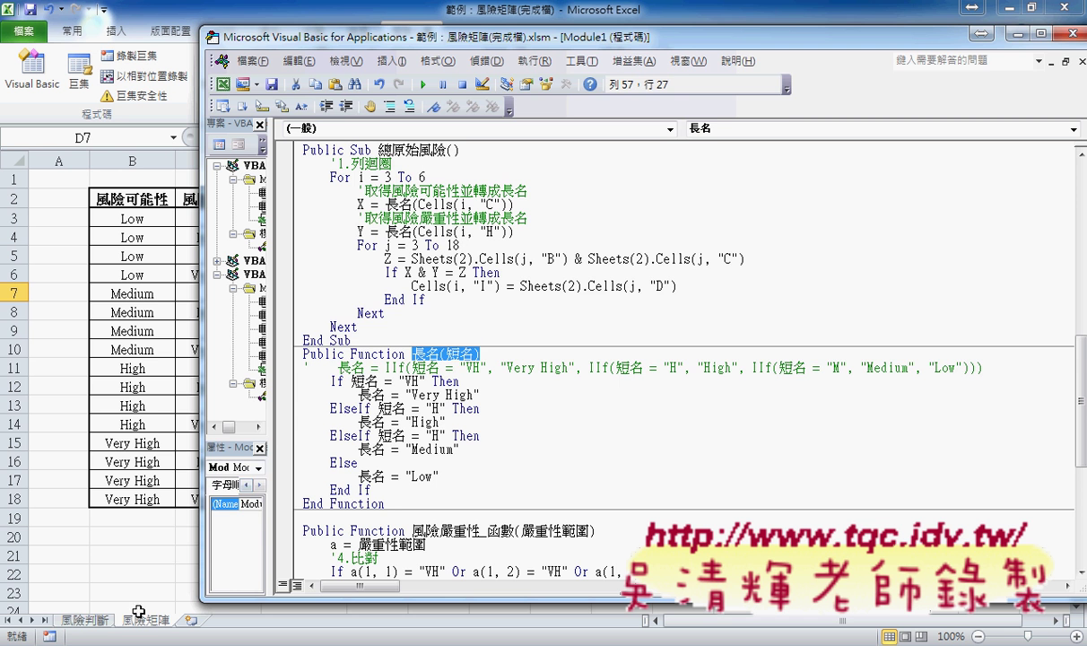
drag(439, 36, 491, 32)
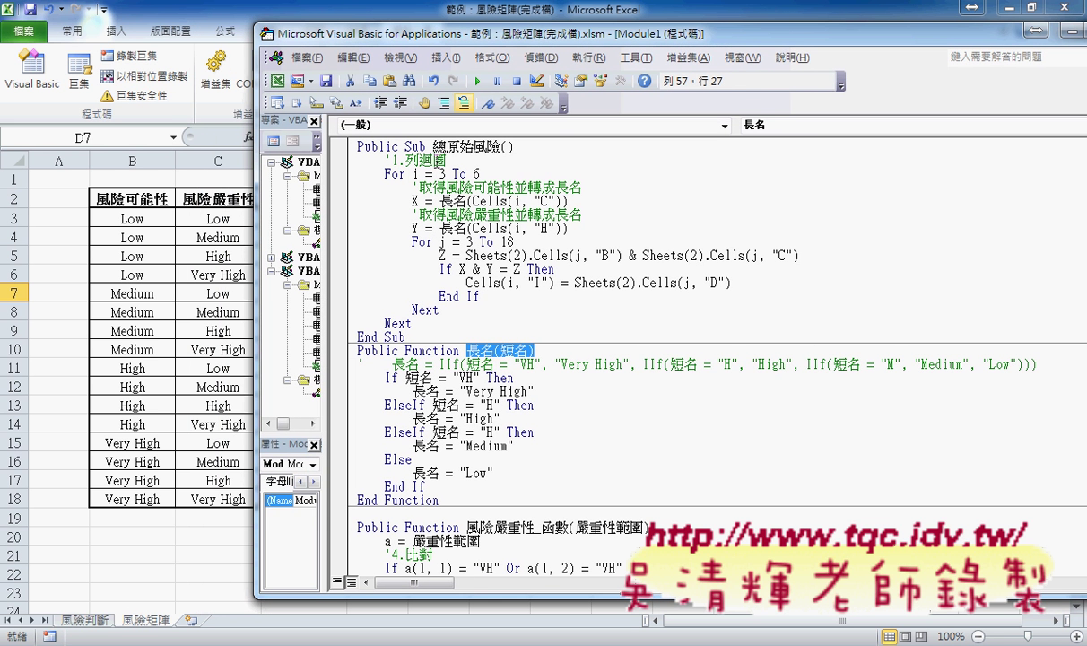
drag(466, 256, 526, 253)
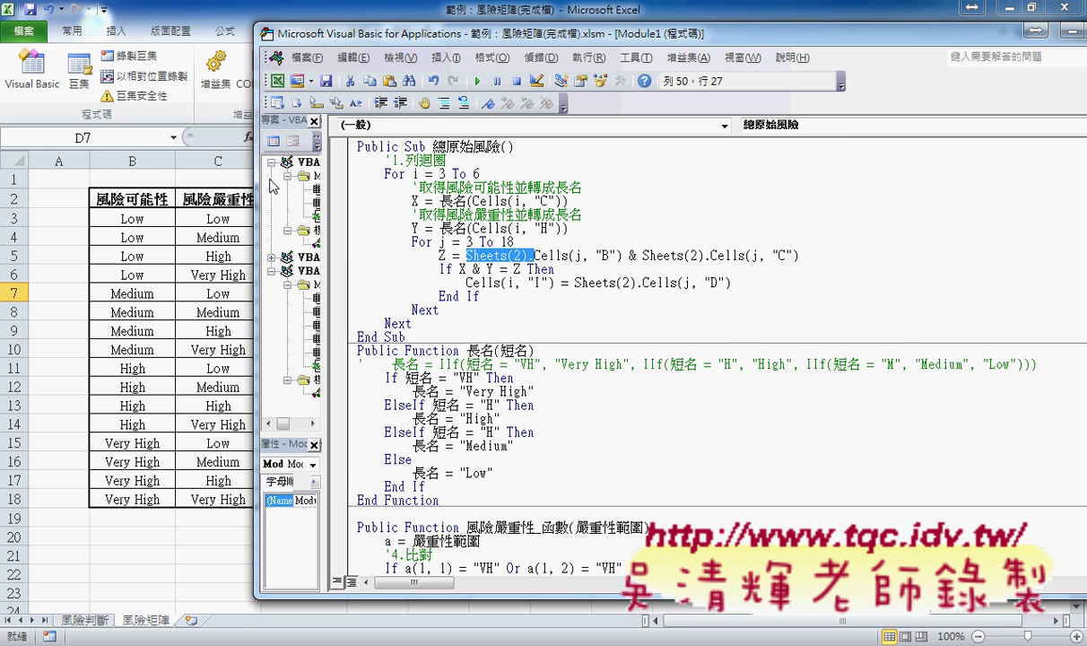
drag(257, 178, 364, 178)
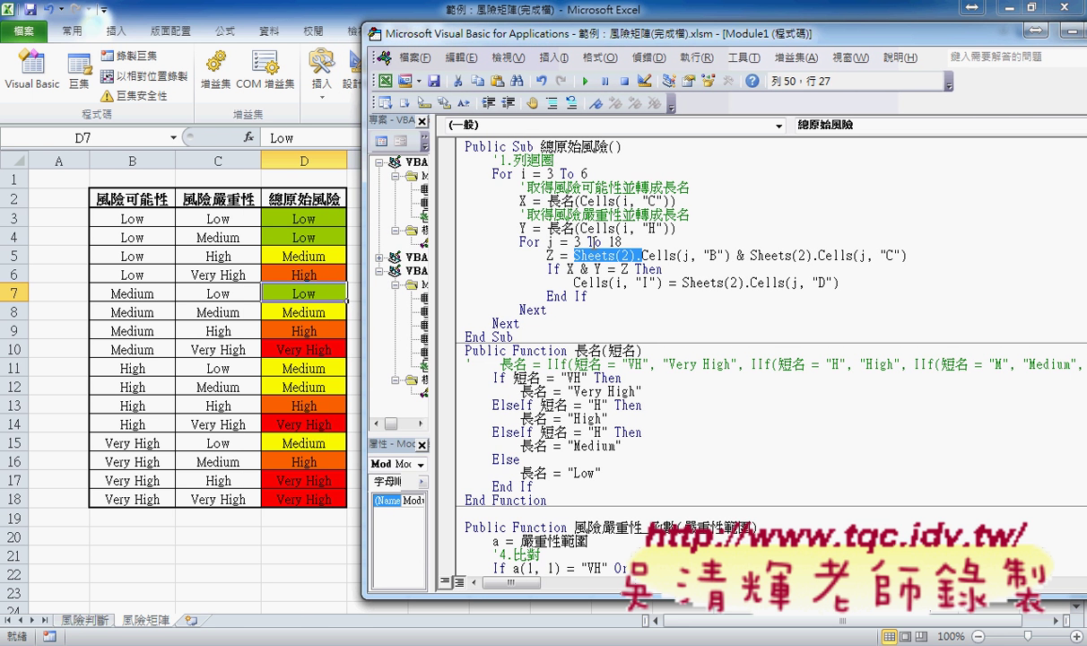
drag(567, 268, 600, 268)
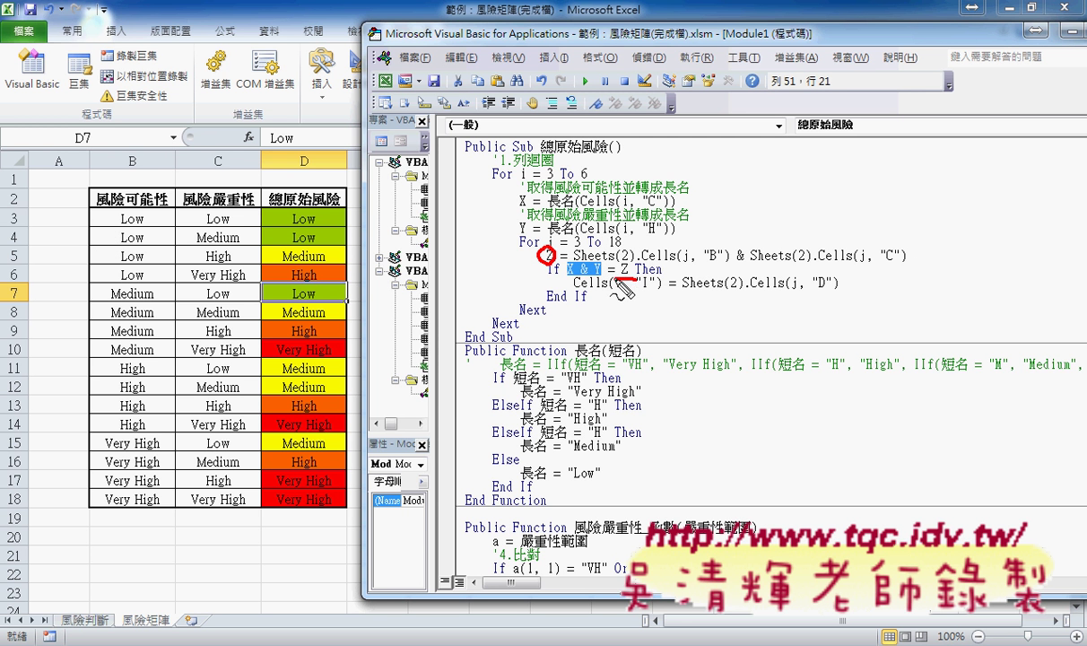
drag(639, 280, 616, 281)
drag(169, 610, 163, 607)
drag(137, 567, 159, 581)
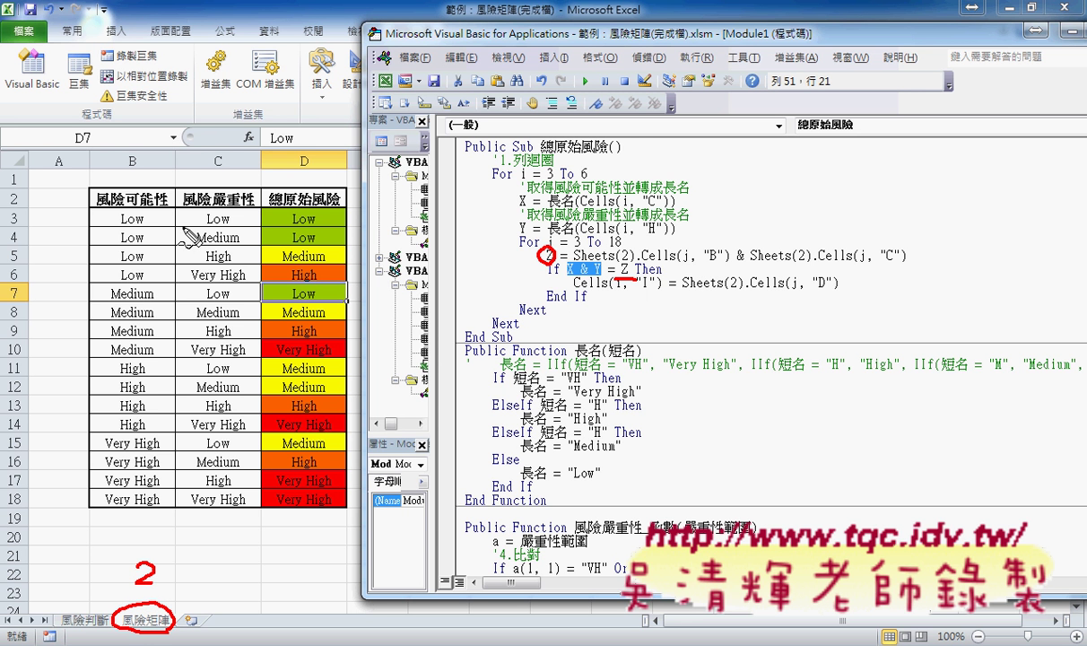
drag(150, 227, 121, 229)
drag(232, 227, 208, 228)
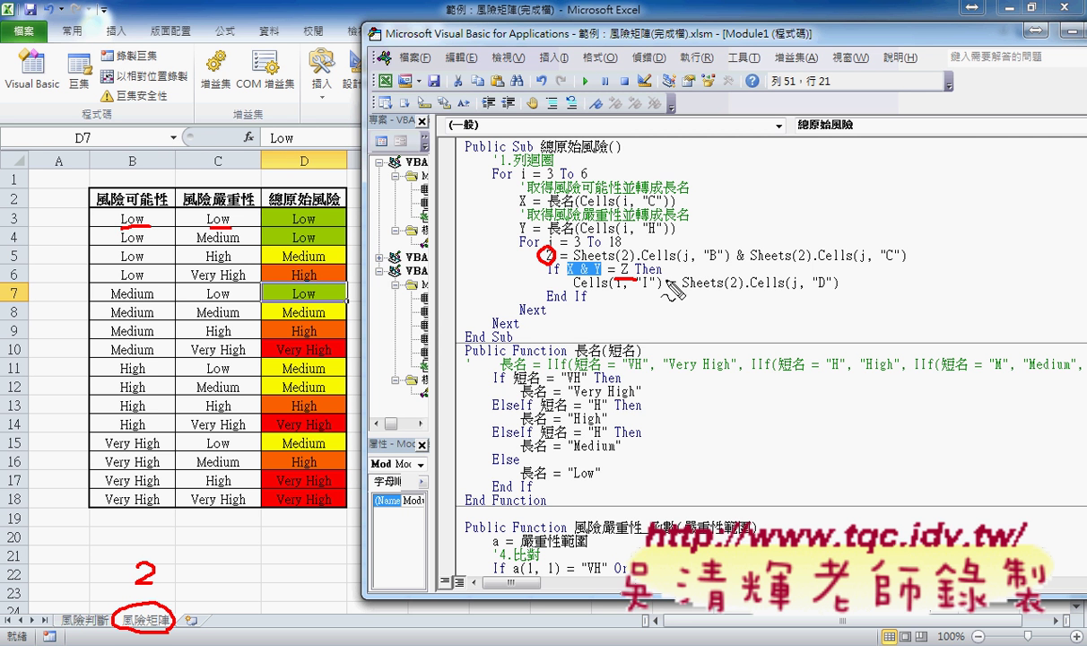
drag(706, 262, 735, 262)
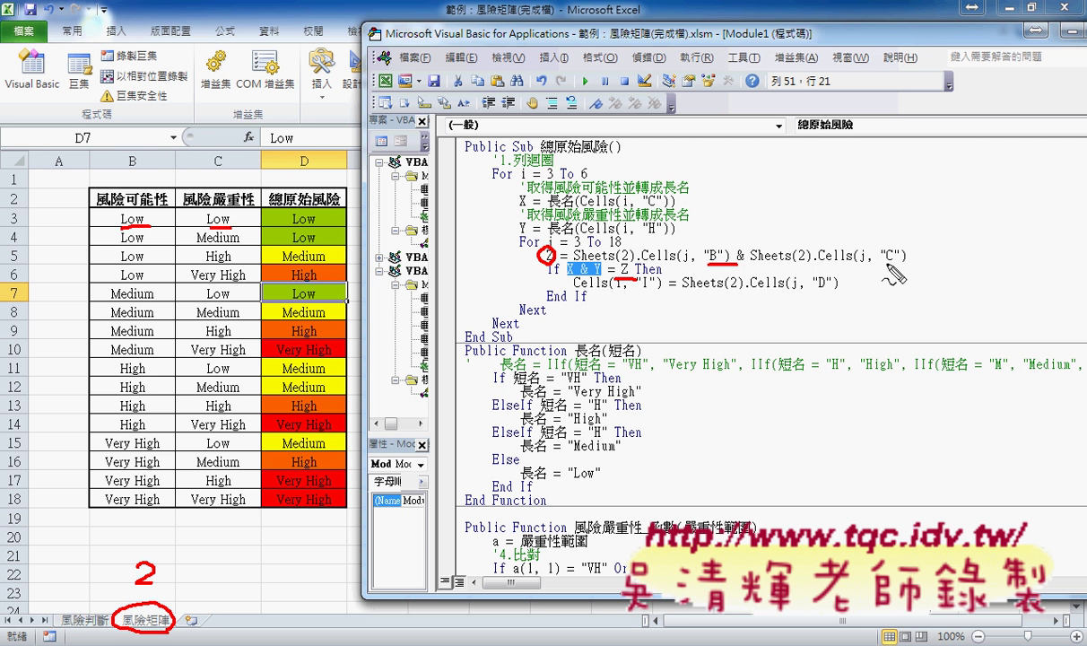
drag(885, 263, 908, 263)
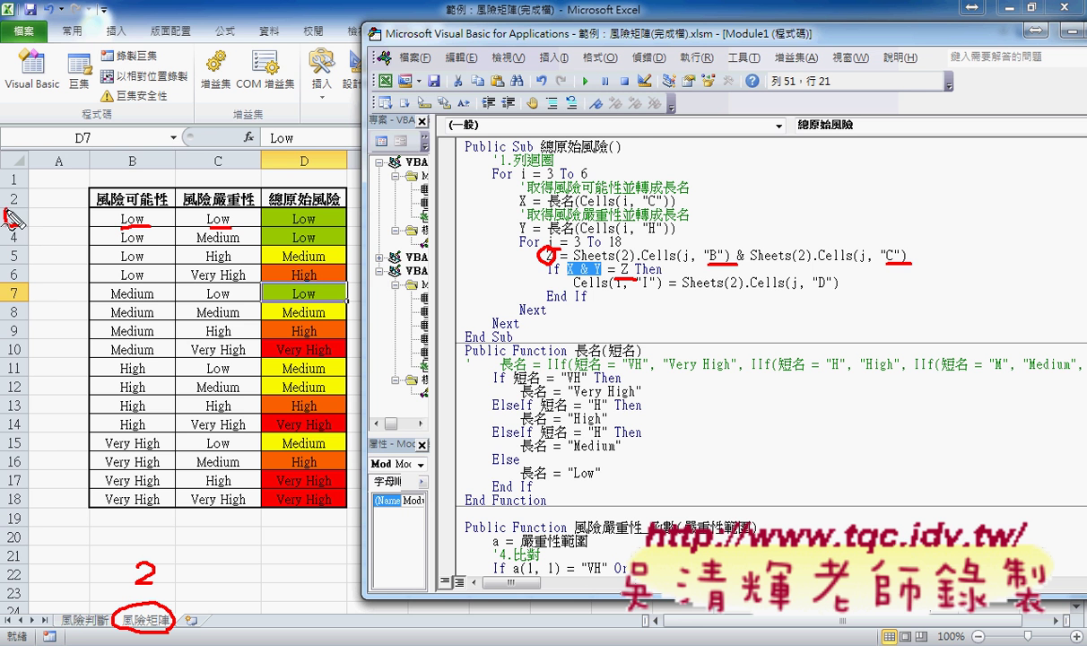
drag(14, 206, 9, 226)
drag(27, 486, 13, 493)
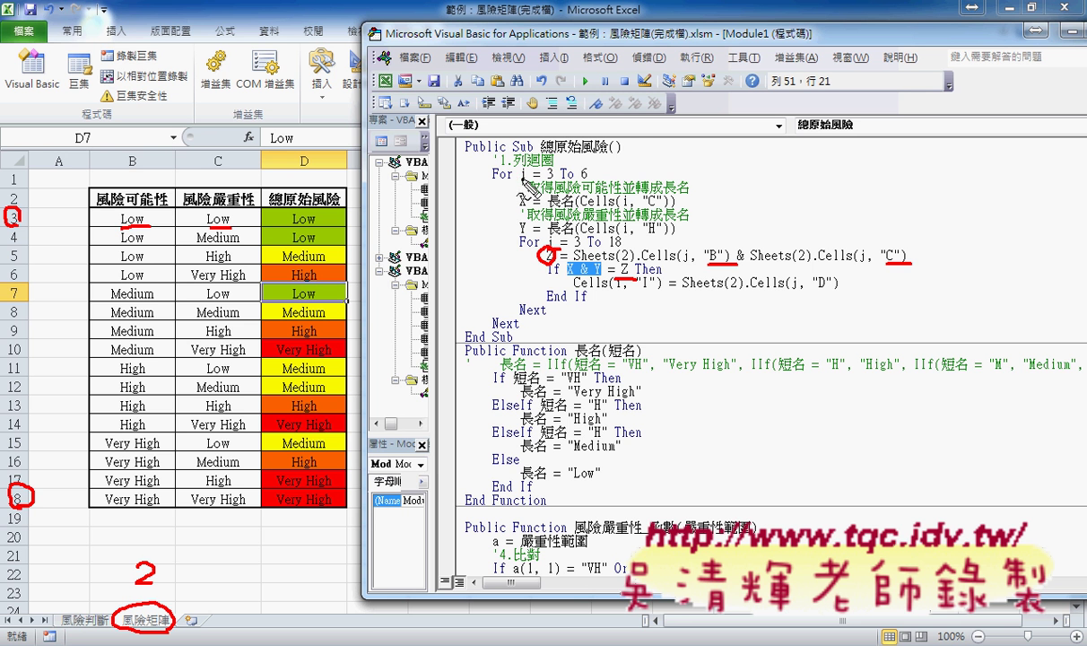
drag(518, 176, 529, 177)
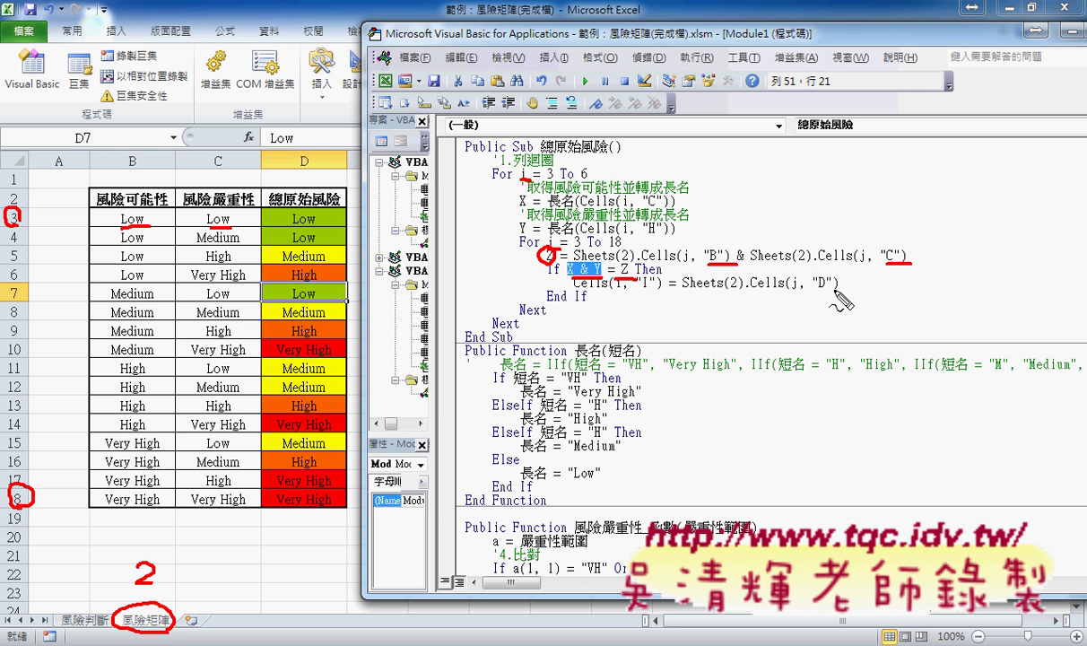
mouse_move(328, 230)
mouse_down()
mouse_move(286, 233)
mouse_move(316, 213)
mouse_move(334, 235)
mouse_up()
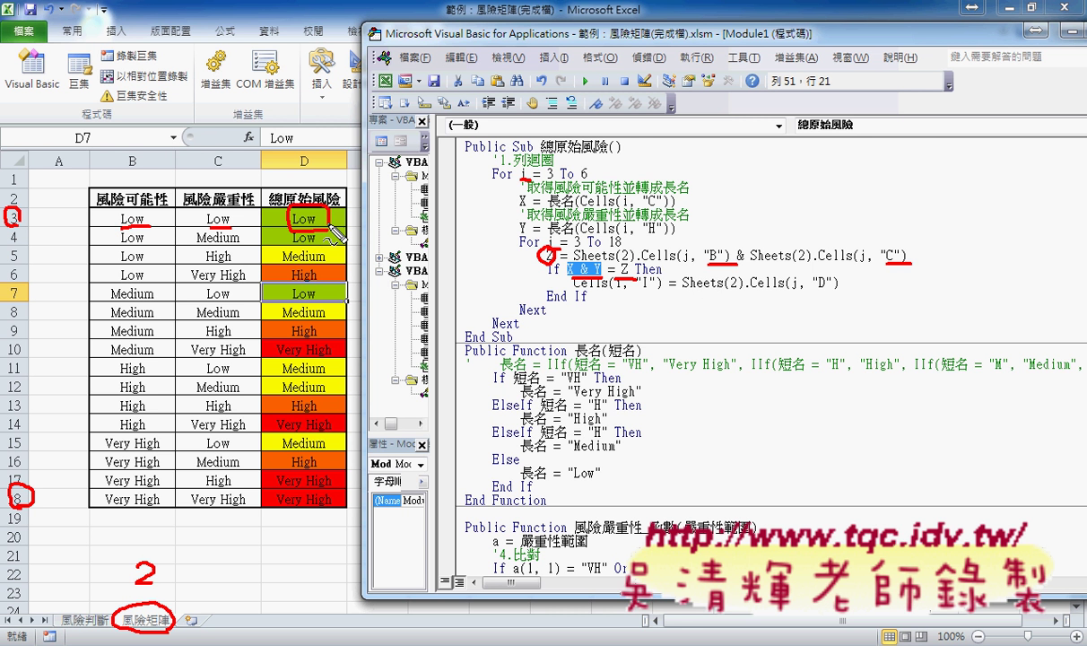
drag(845, 289, 684, 291)
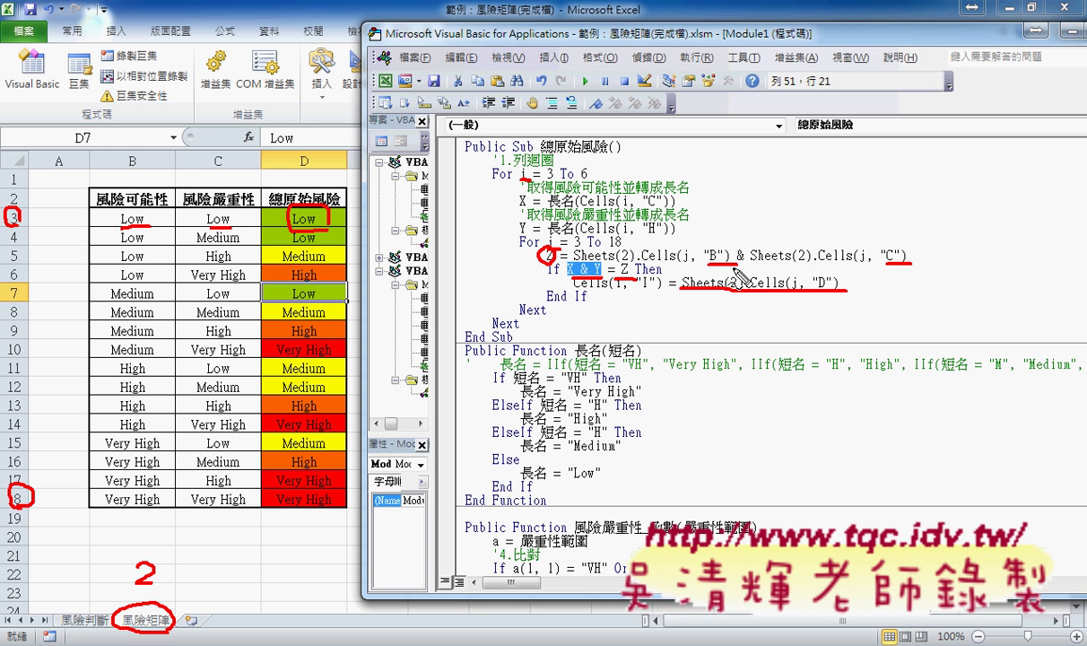
key(Escape)
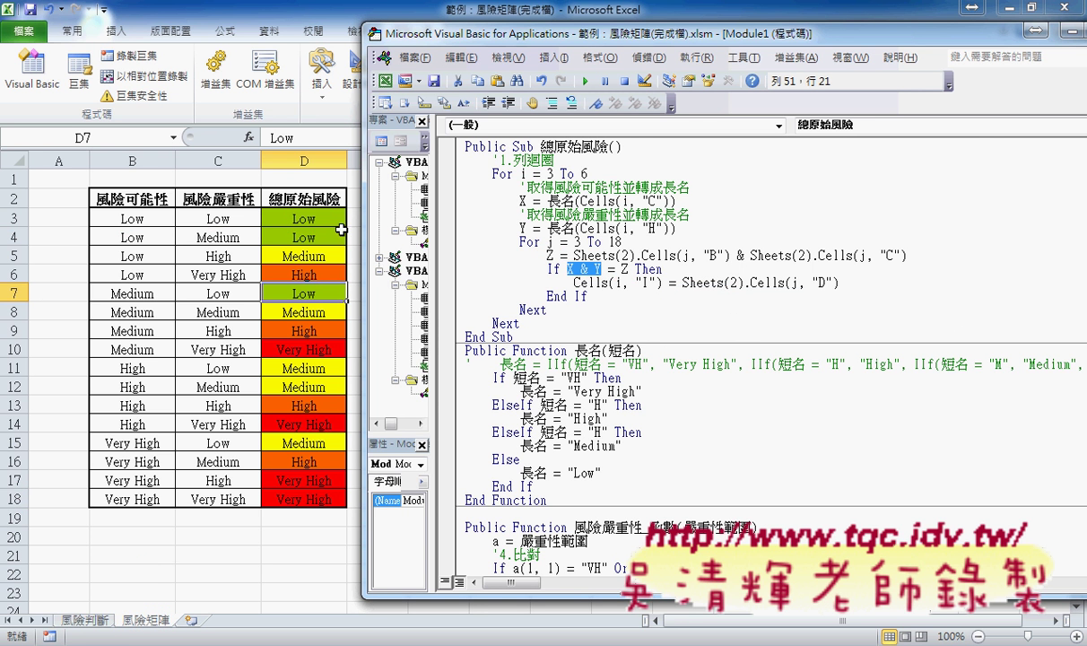
Select I3 on the 風險判斷 sheet and place the VBA code window to the right of the risk table
click(85, 620)
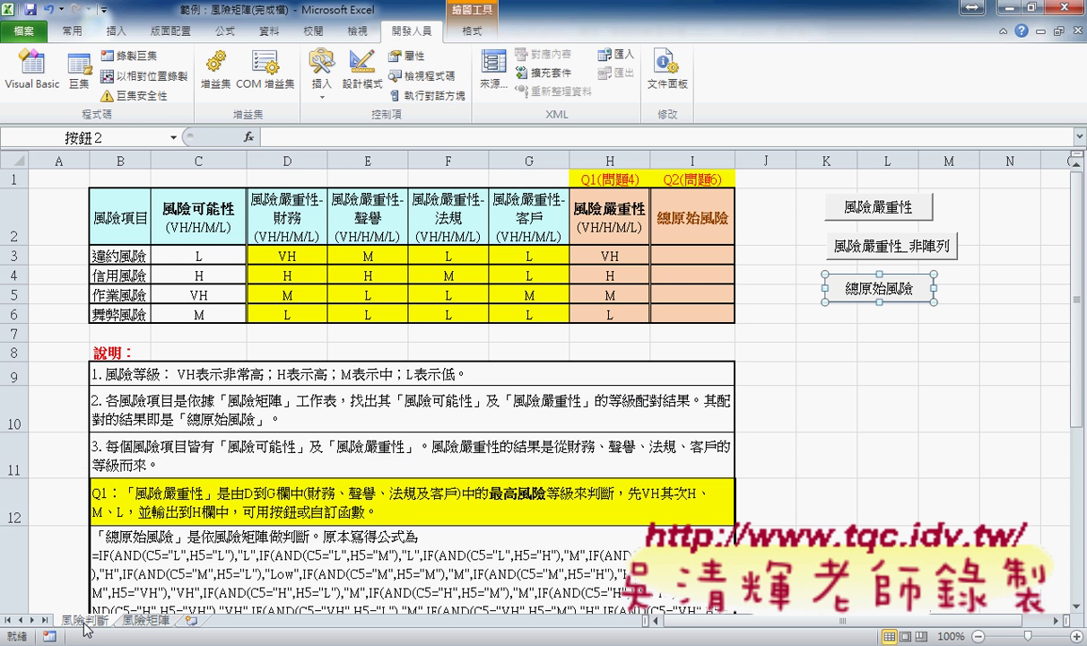
click(718, 257)
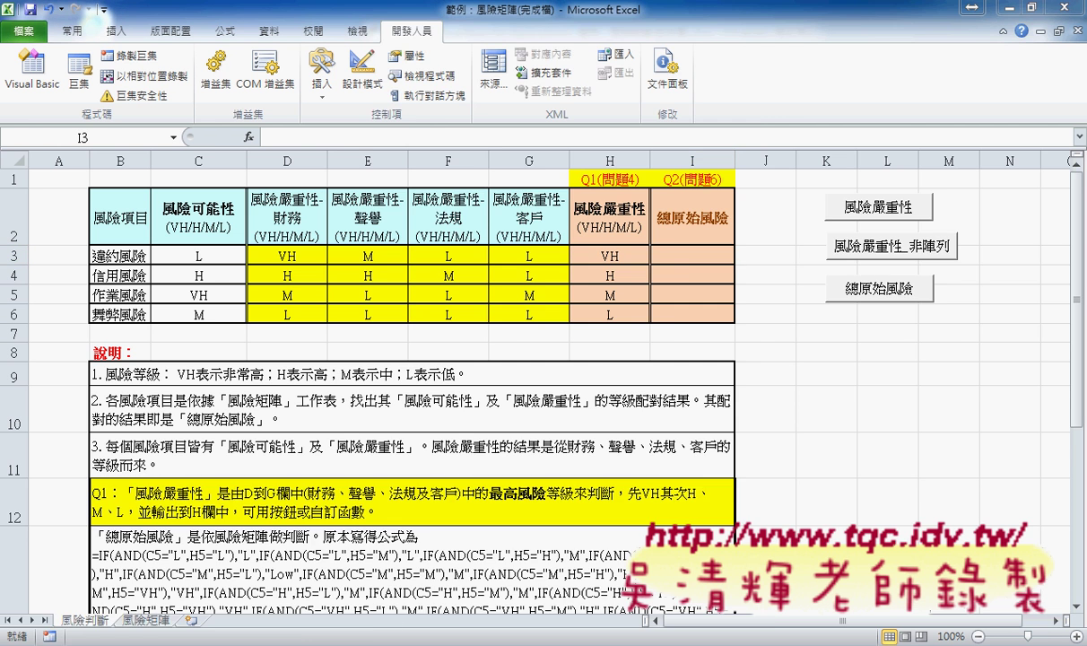
click(619, 503)
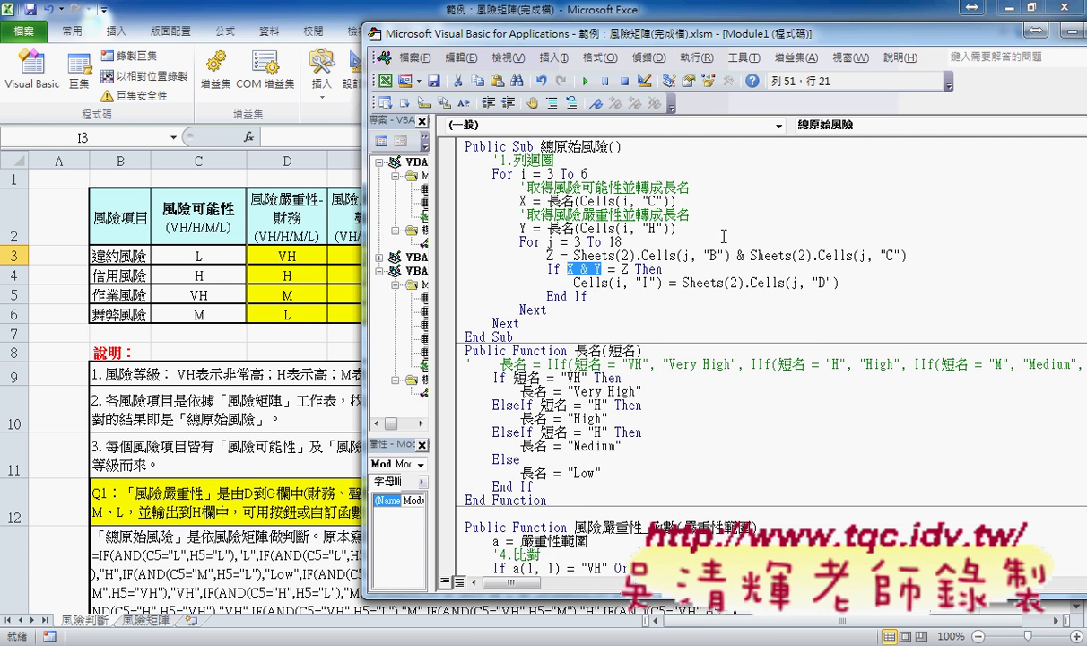
drag(711, 36, 1086, 44)
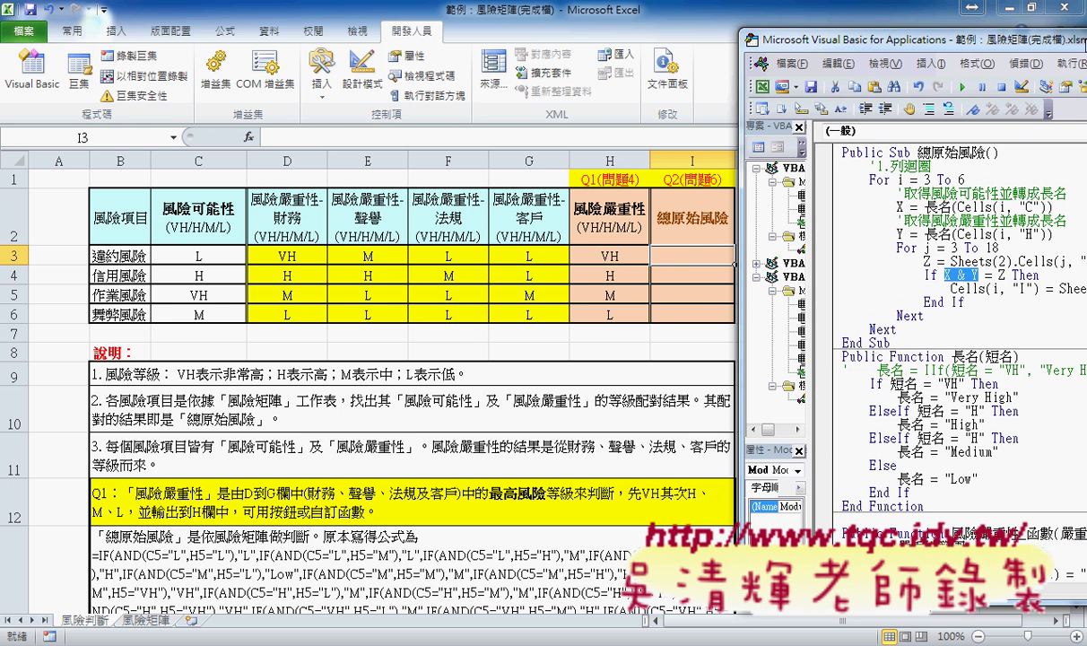
Step through Sub 總原始風險 with F8, tracing the 長名 function's conditions for the likelihood value
click(942, 287)
key(F8)
key(F8)
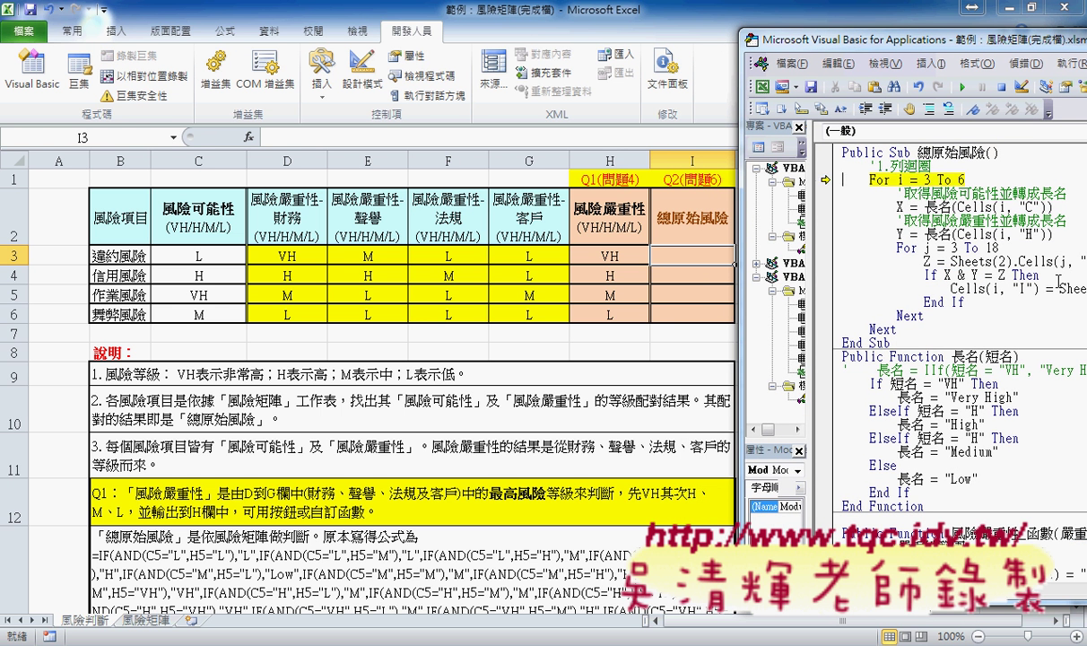
key(F8)
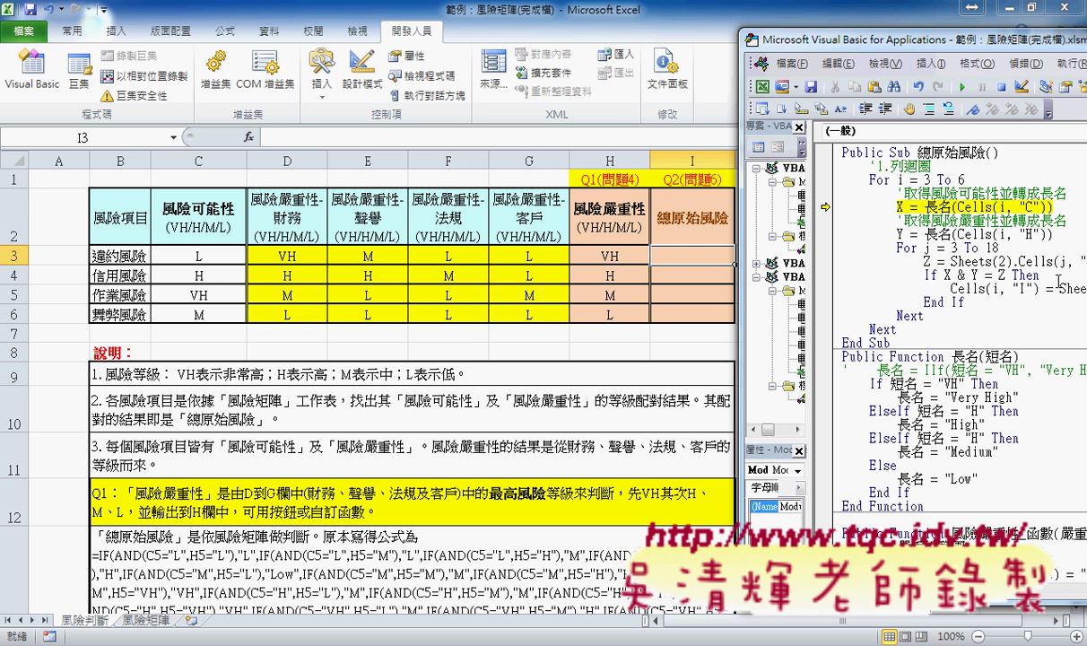
key(F8)
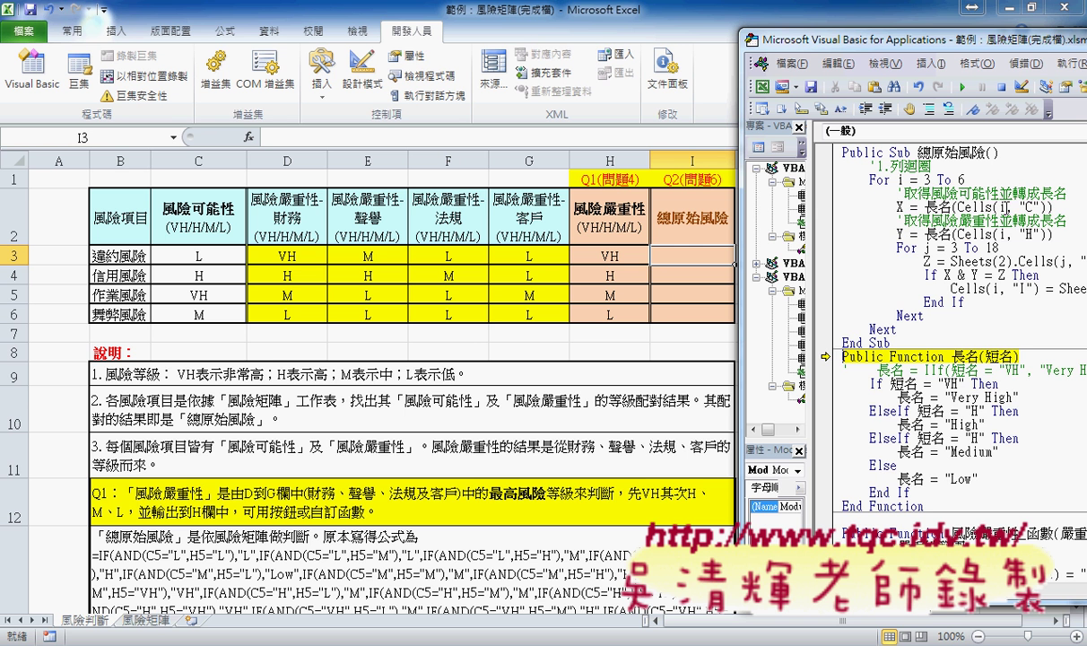
key(F8)
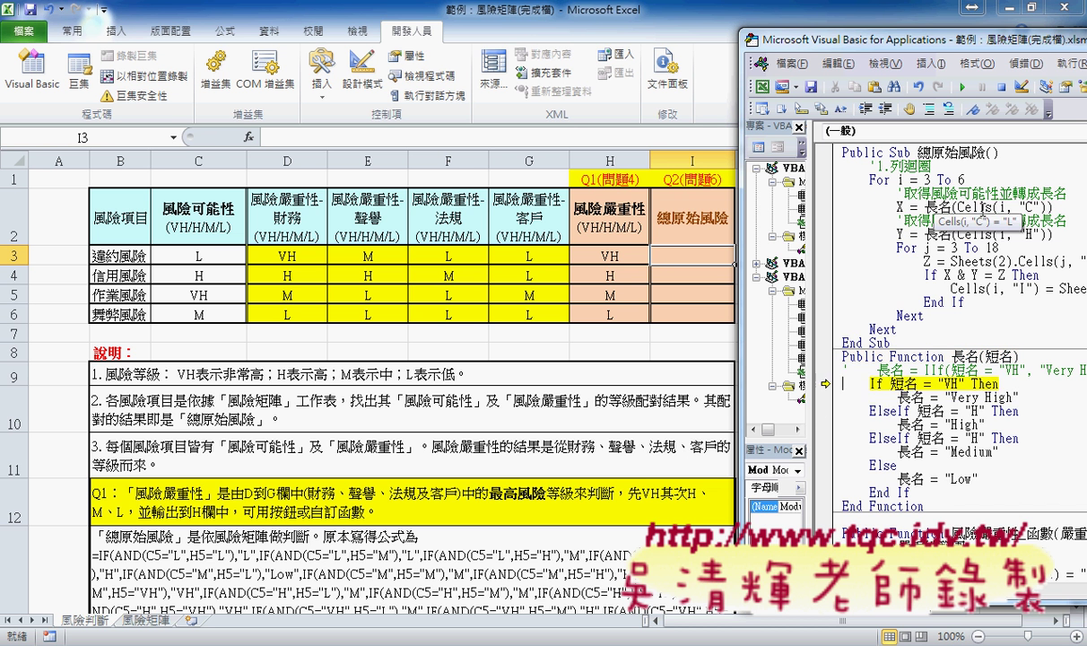
key(F8)
key(F8)
key(F8)
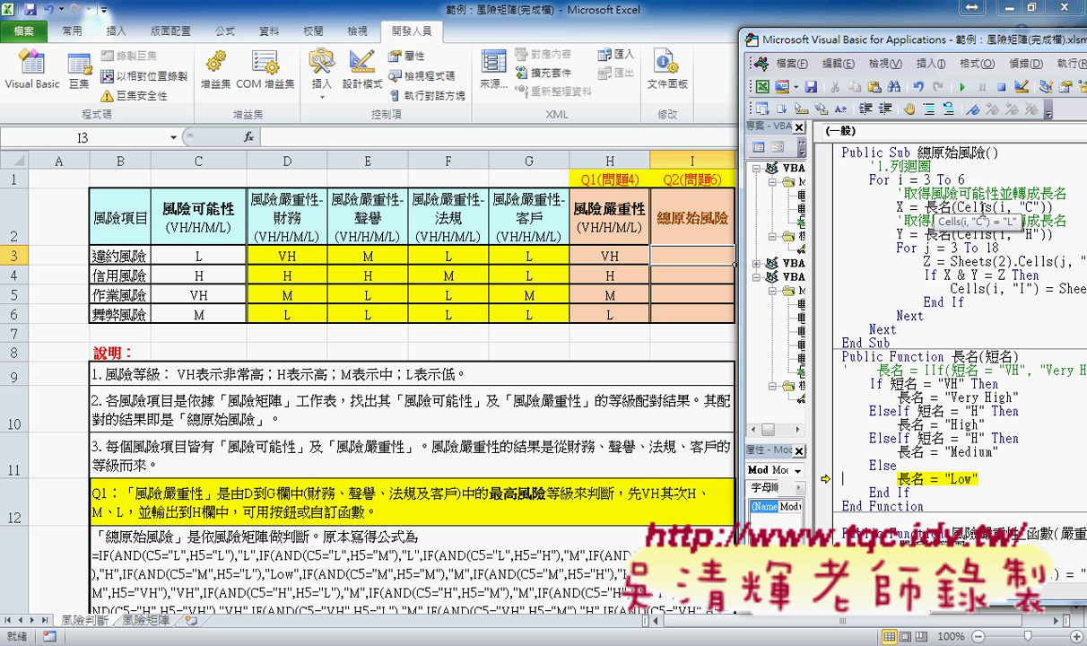
key(F8)
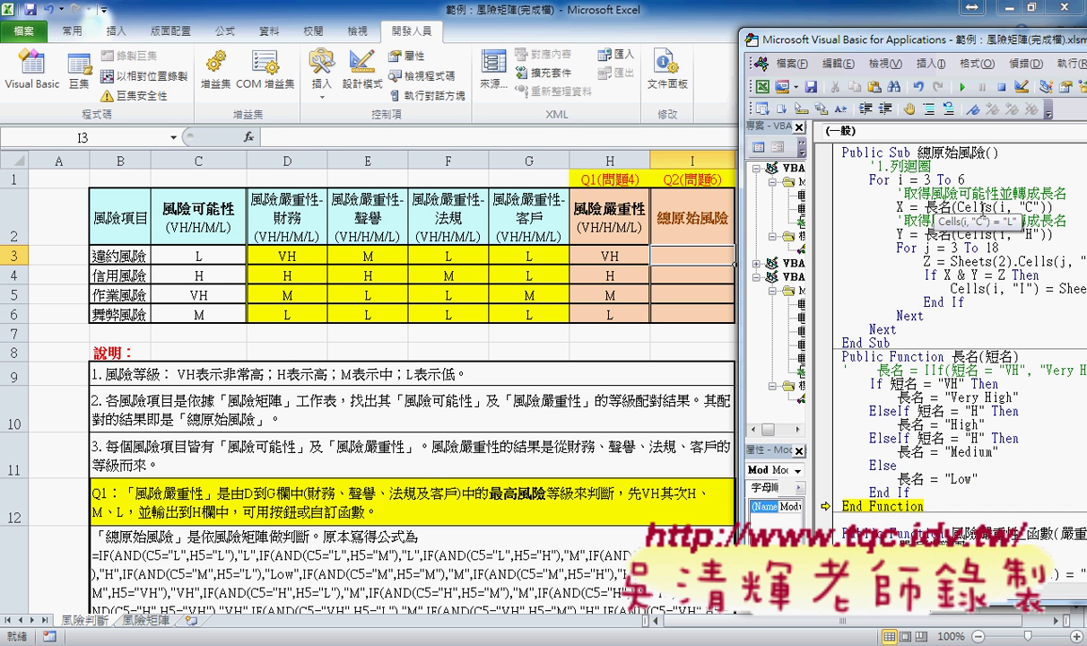
key(F8)
key(F8)
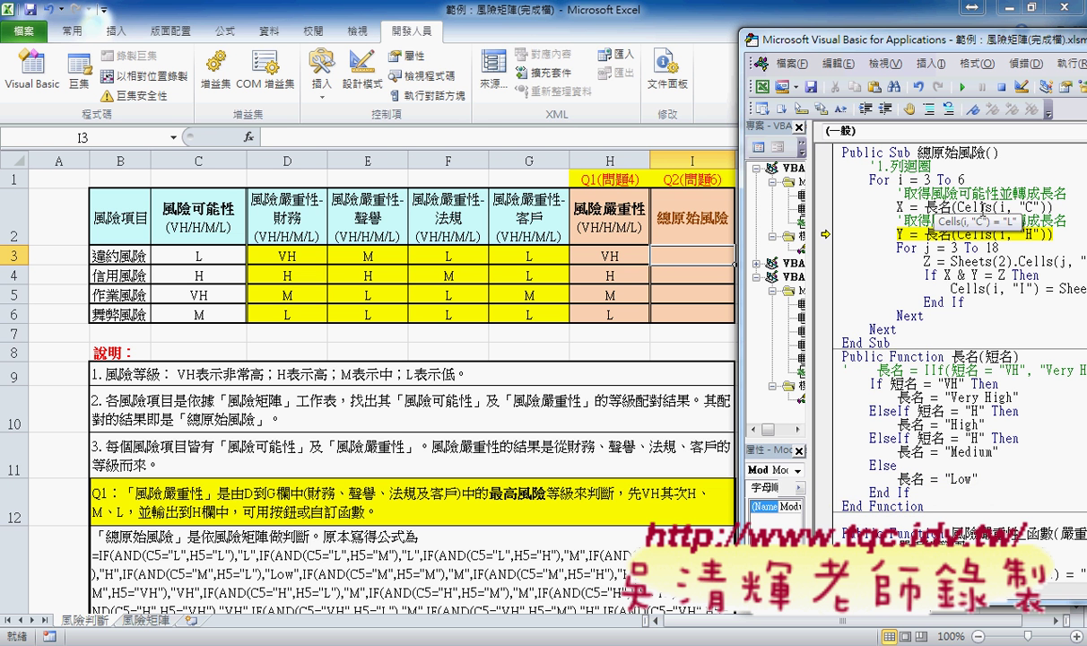
mouse_move(900, 207)
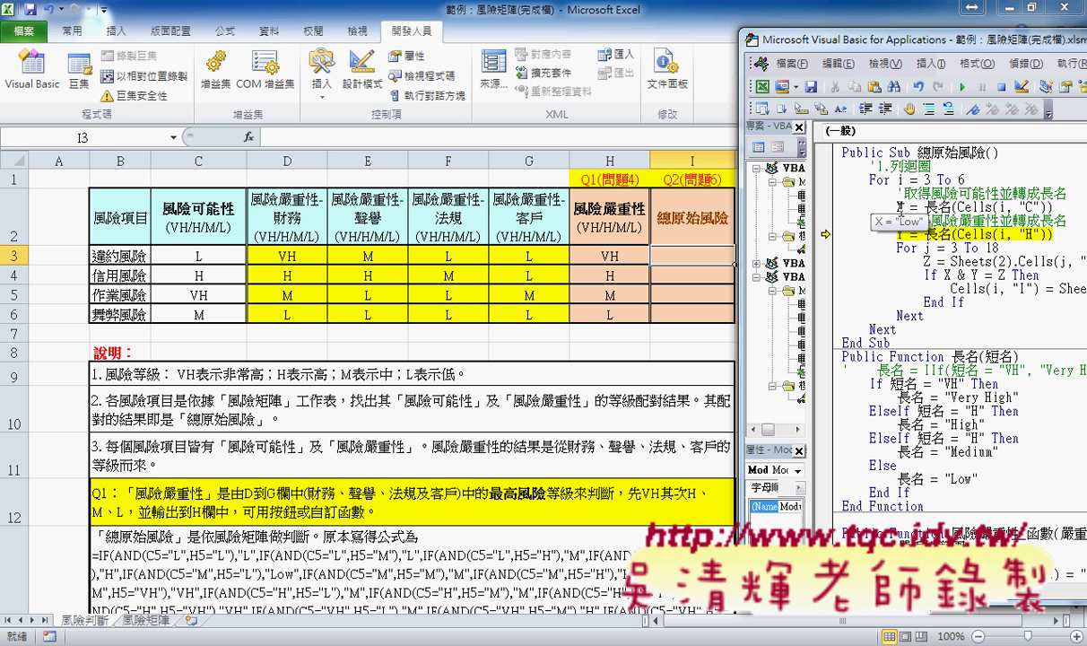
Step through 長名 for severity, then compare X & Y with Z across the matrix rows
key(F8)
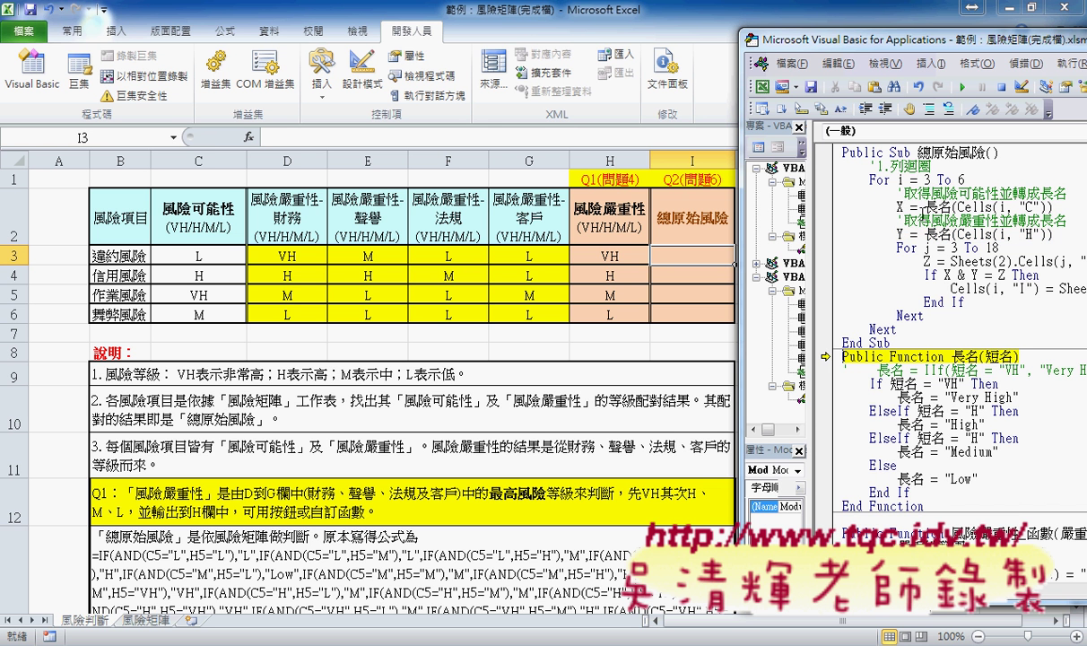
key(F8)
key(F8)
key(F8)
key(F8)
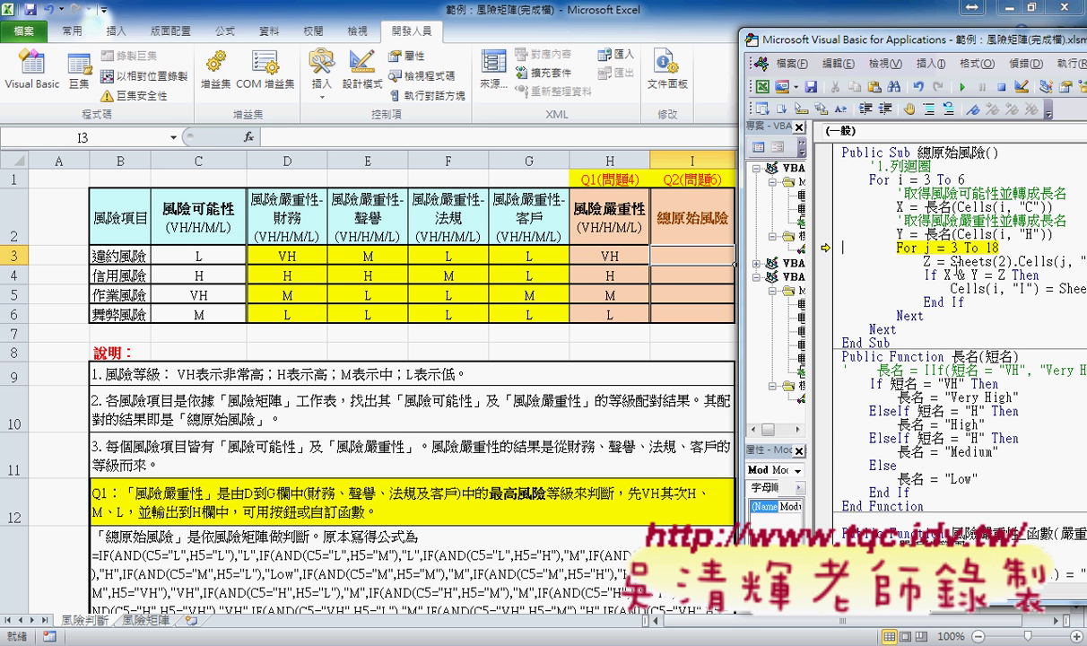
key(F8)
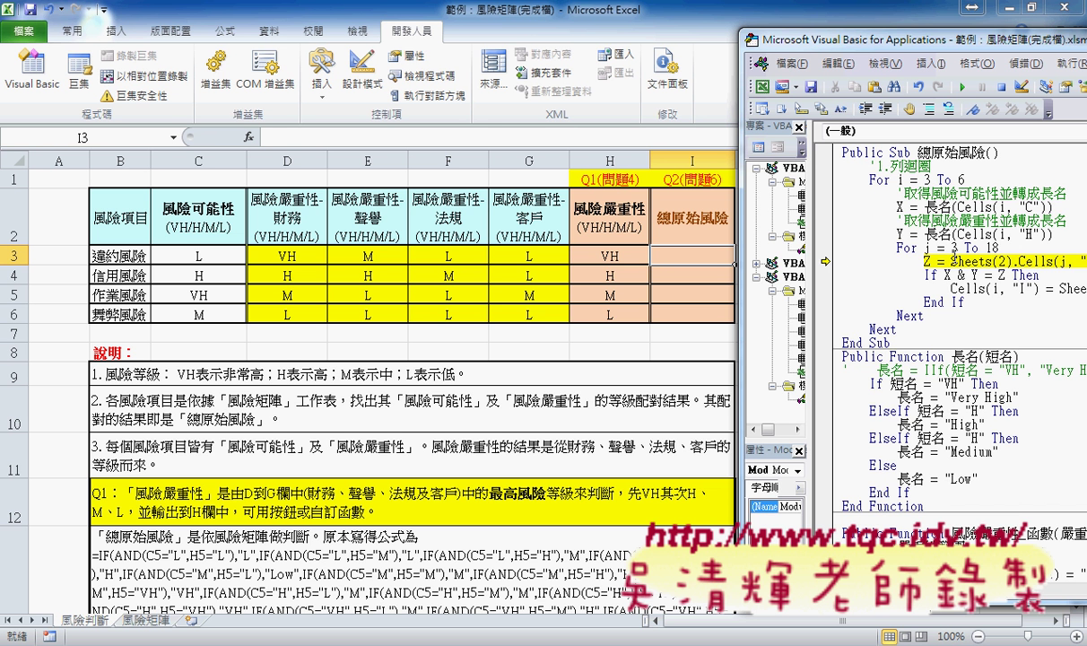
key(F8)
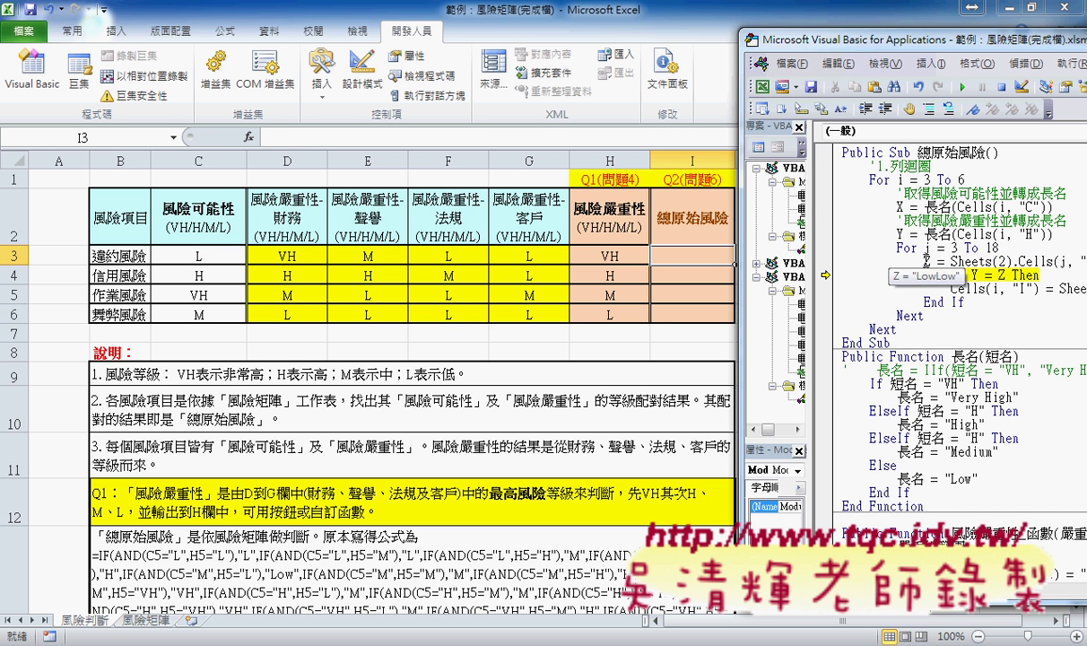
mouse_move(926, 261)
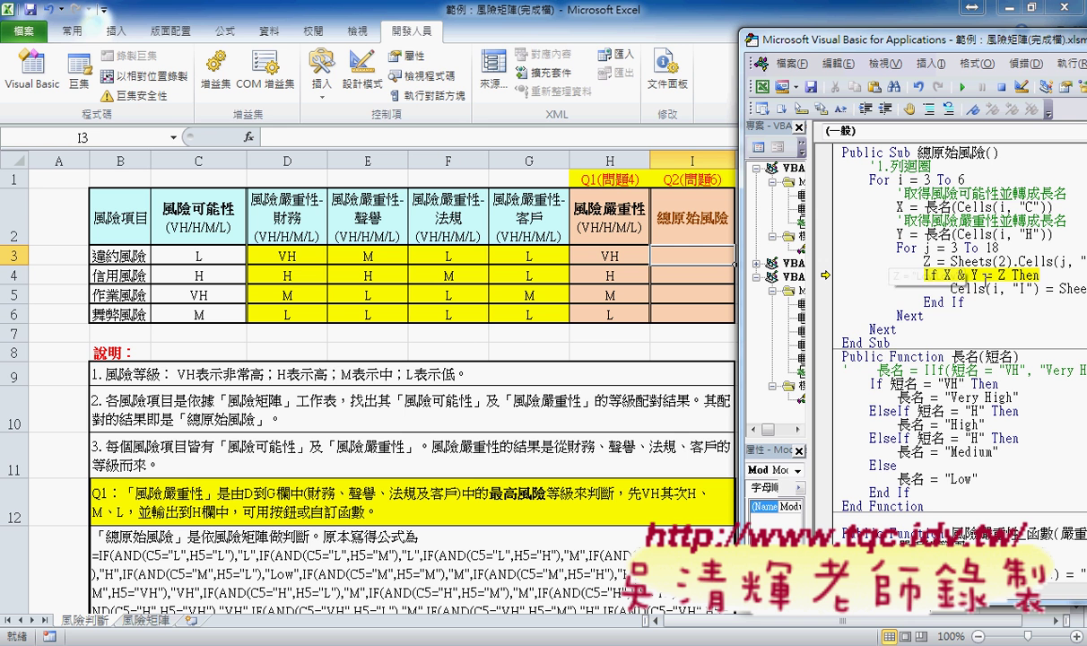
key(F8)
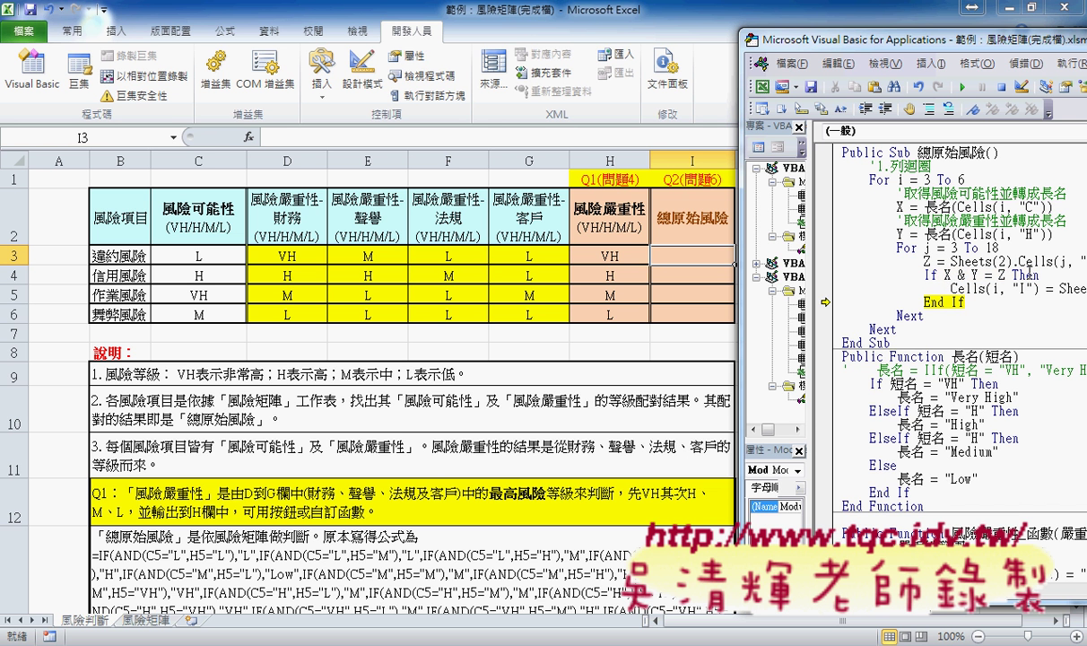
key(F8)
key(F8)
key(F8)
key(F8)
key(F8)
key(F8)
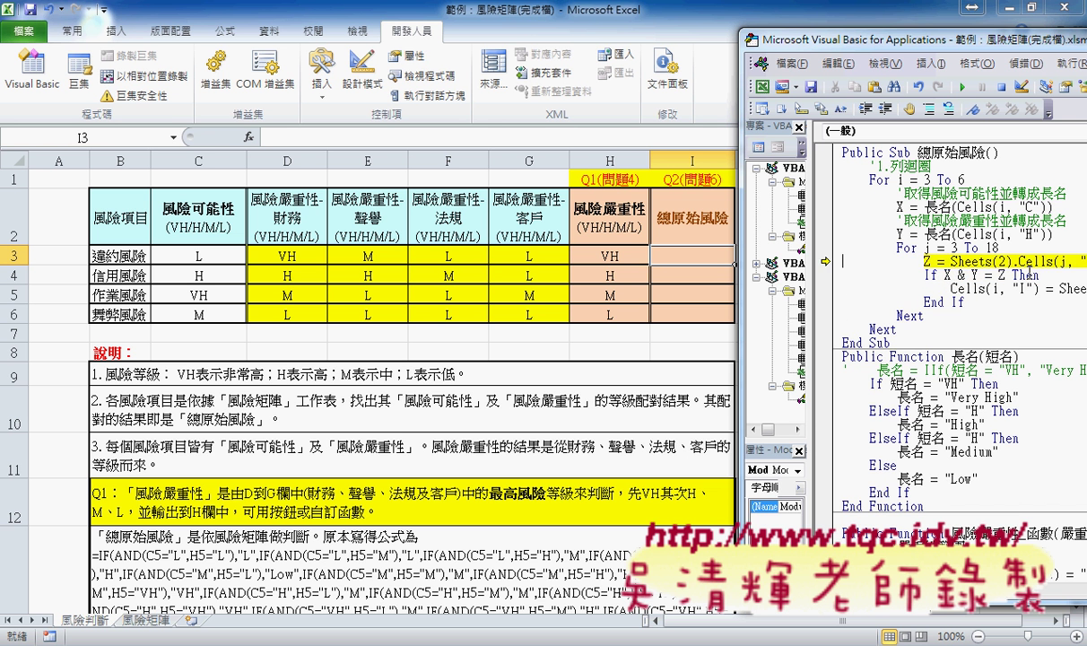
key(F8)
key(F8)
key(F8)
key(F8)
key(F8)
key(F8)
key(F8)
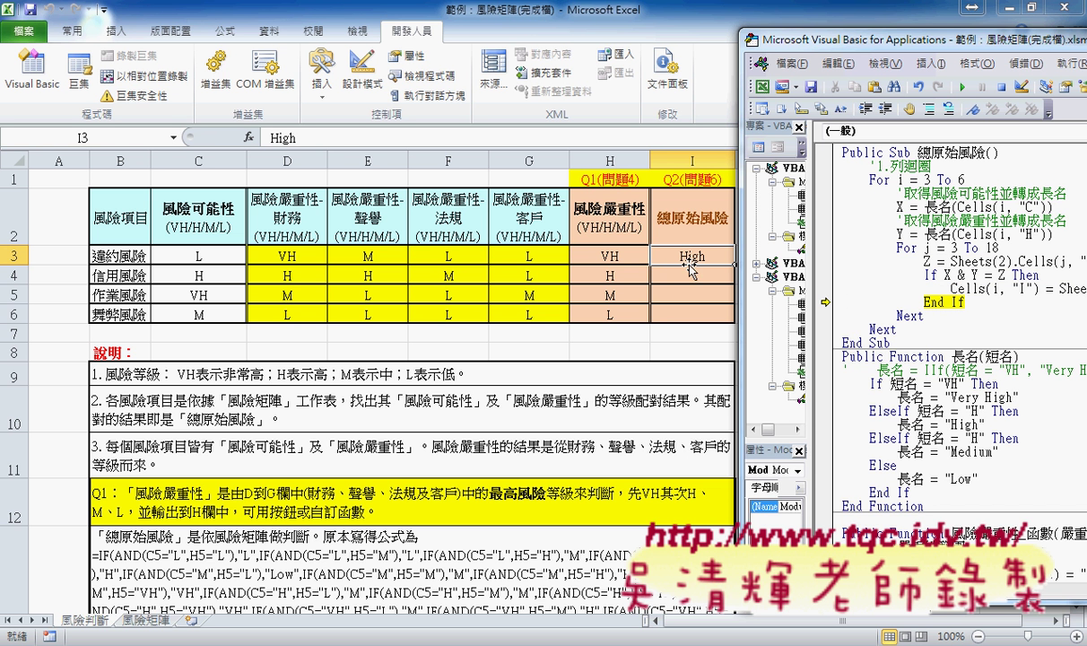
key(F8)
key(F8)
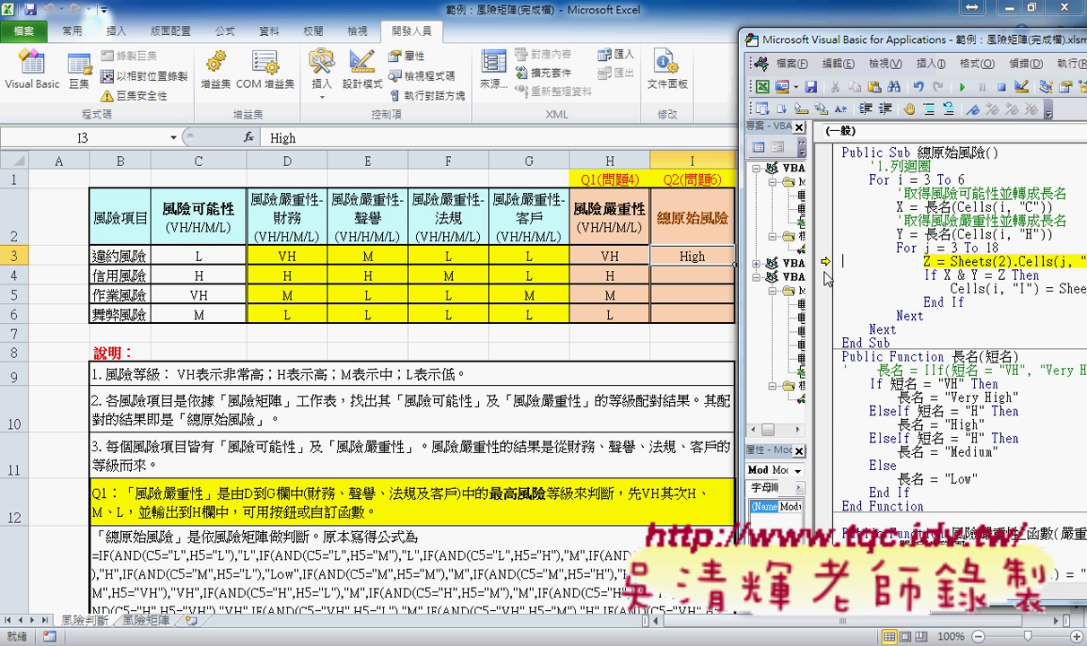
key(F8)
key(F8)
key(F8)
key(F8)
key(F8)
key(F8)
key(F8)
key(F8)
Run the rest of the macro and select the High, High, Medium, Low results in I3:I6
click(963, 87)
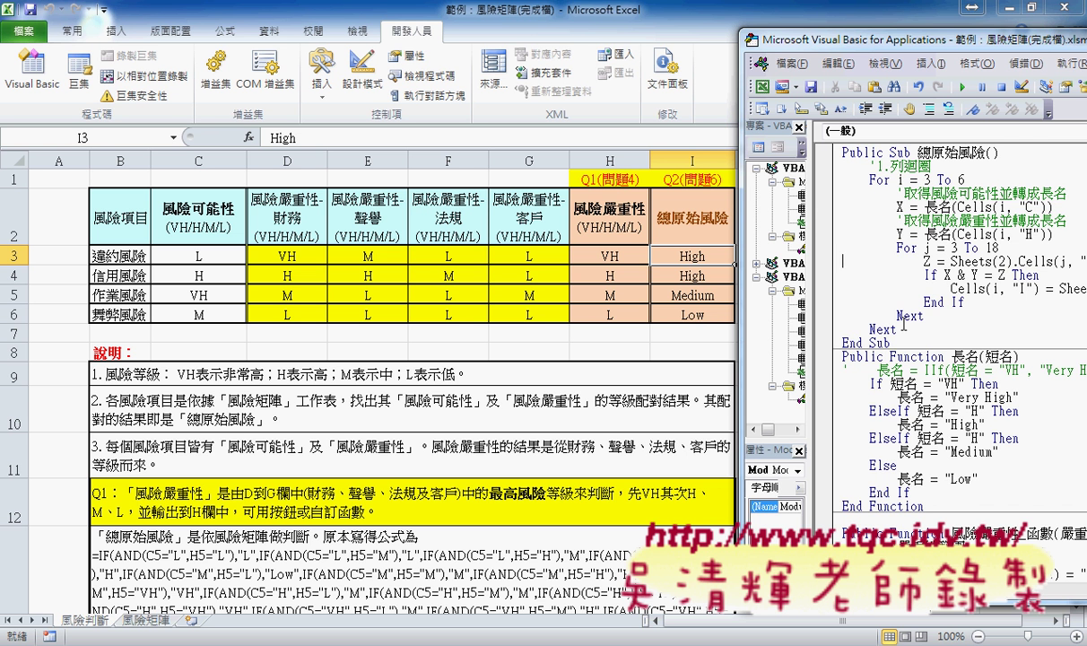
drag(900, 344, 794, 148)
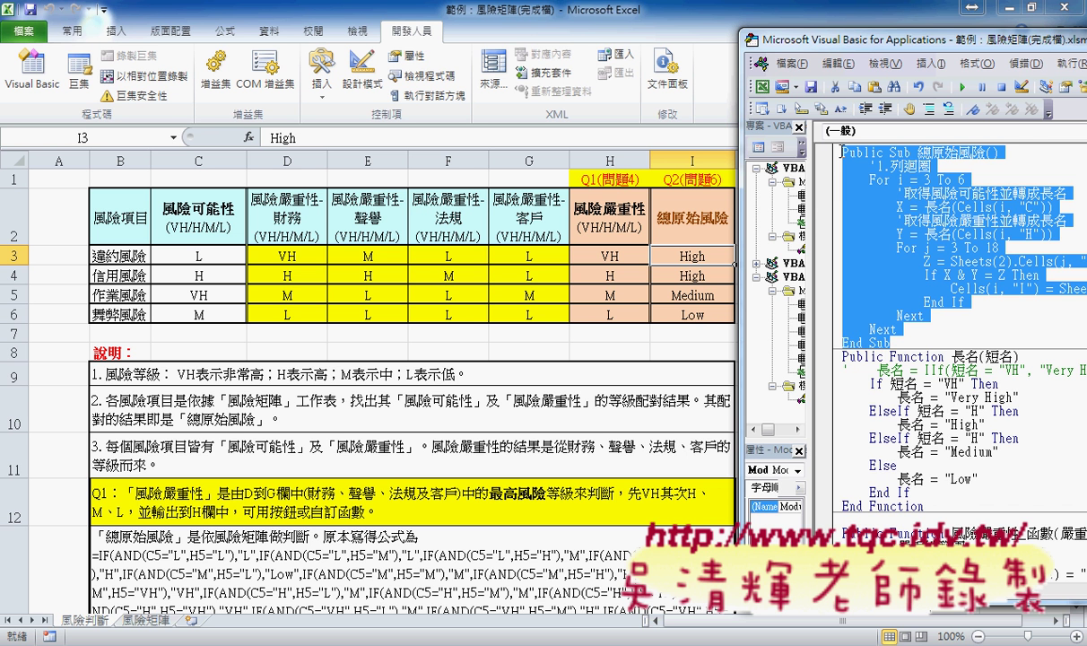
drag(665, 255, 702, 316)
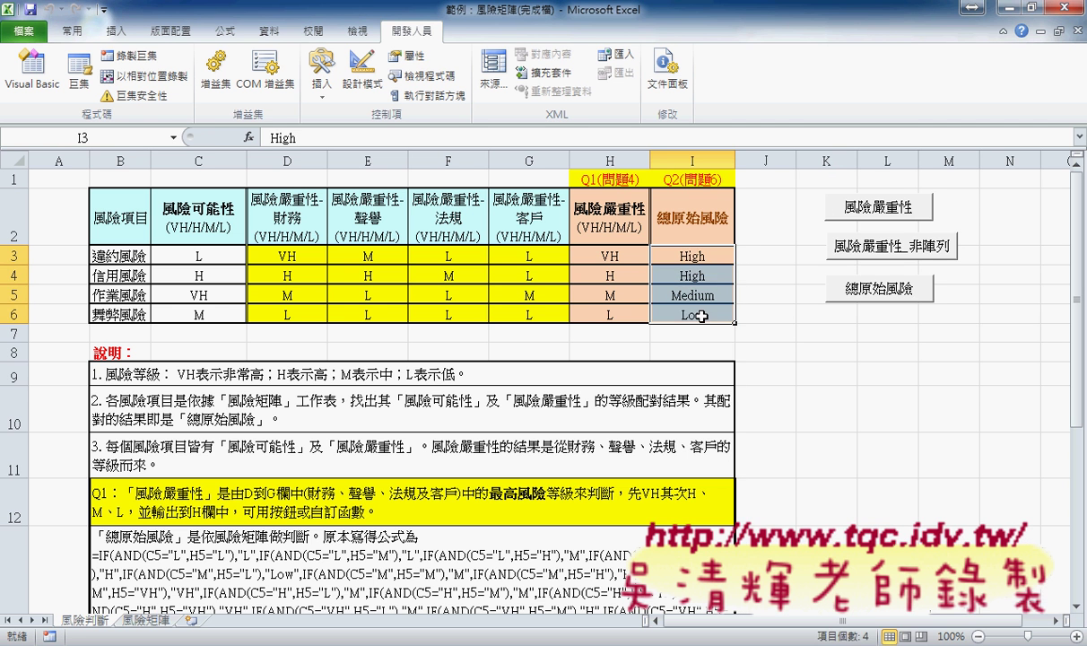
Clear I3:I6 and enter =總原始風險_函數(C3,H3) in I3 using the Insert Function wizard
key(Delete)
click(677, 261)
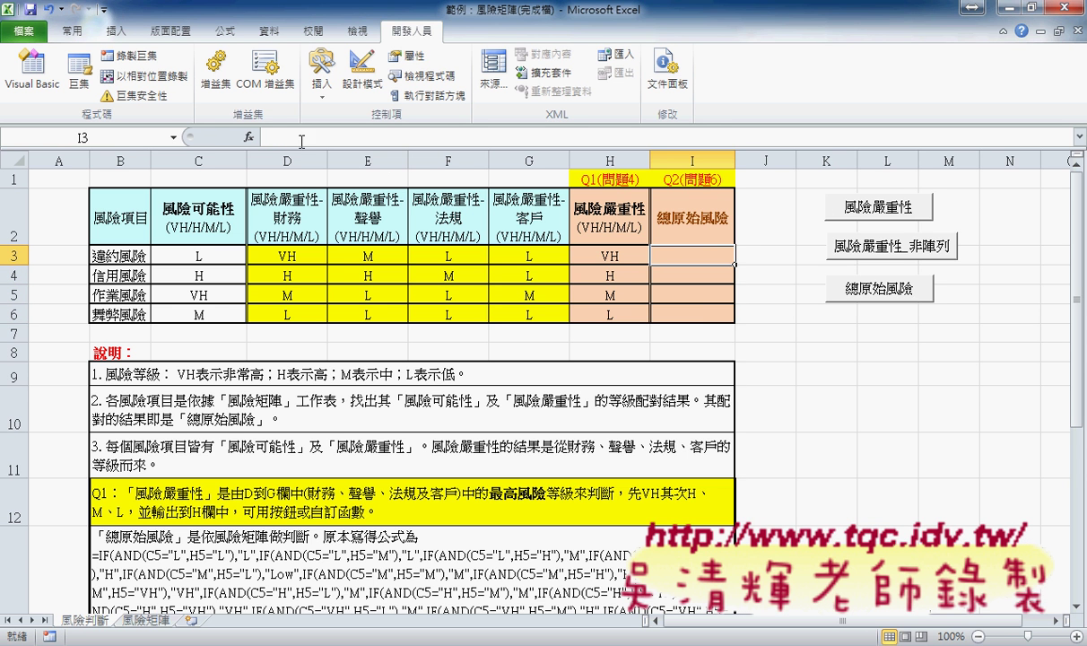
click(248, 136)
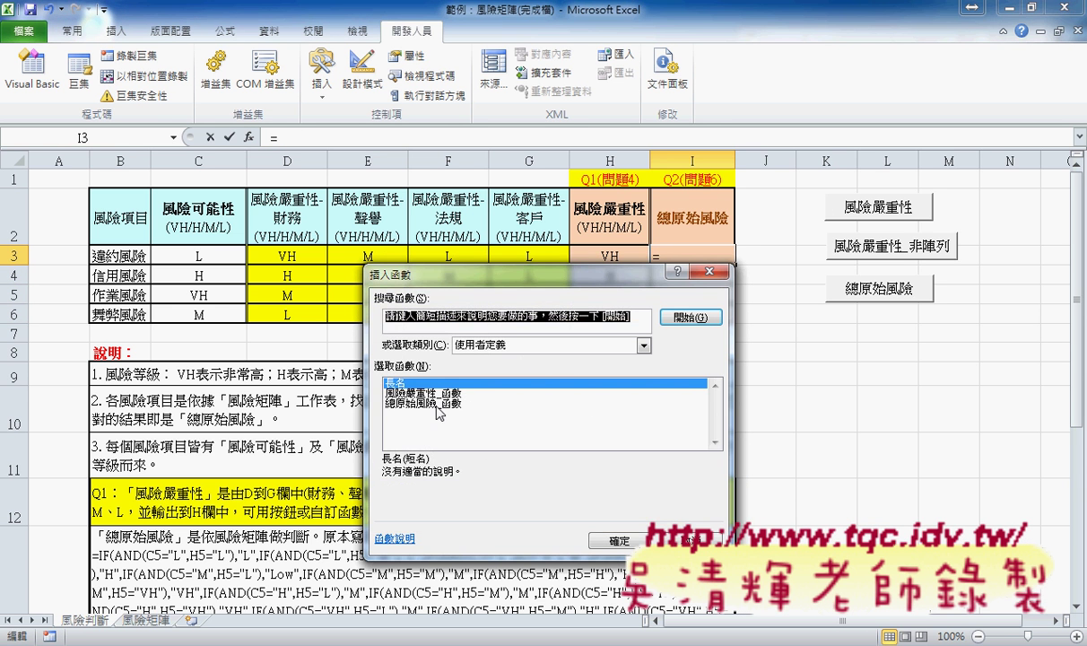
click(426, 404)
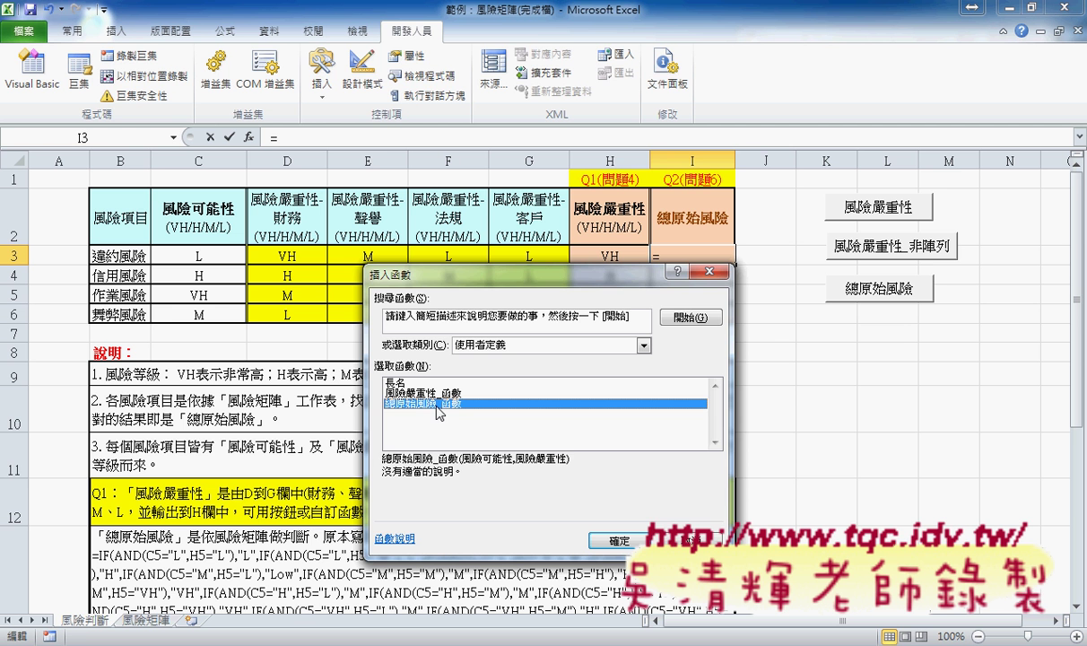
click(610, 540)
click(203, 261)
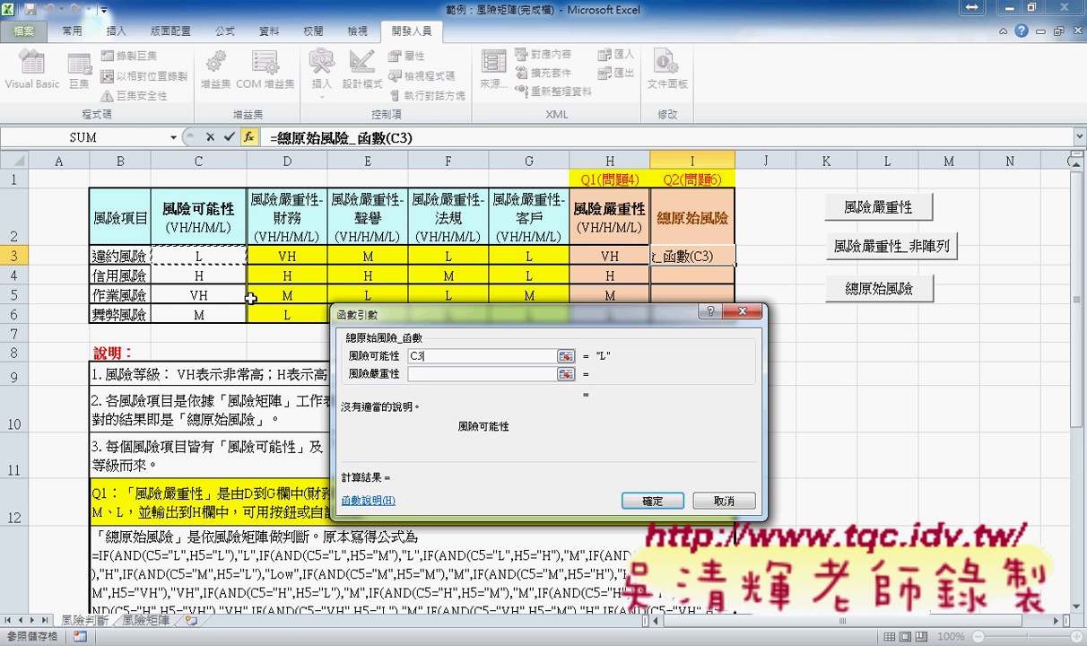
key(Tab)
click(610, 254)
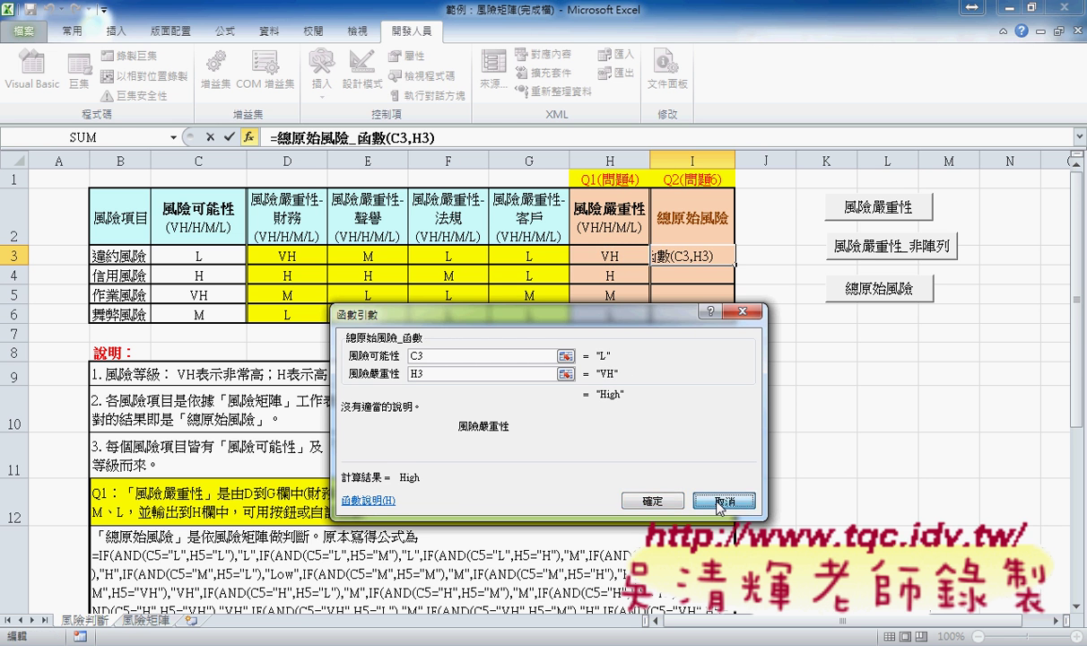
click(654, 500)
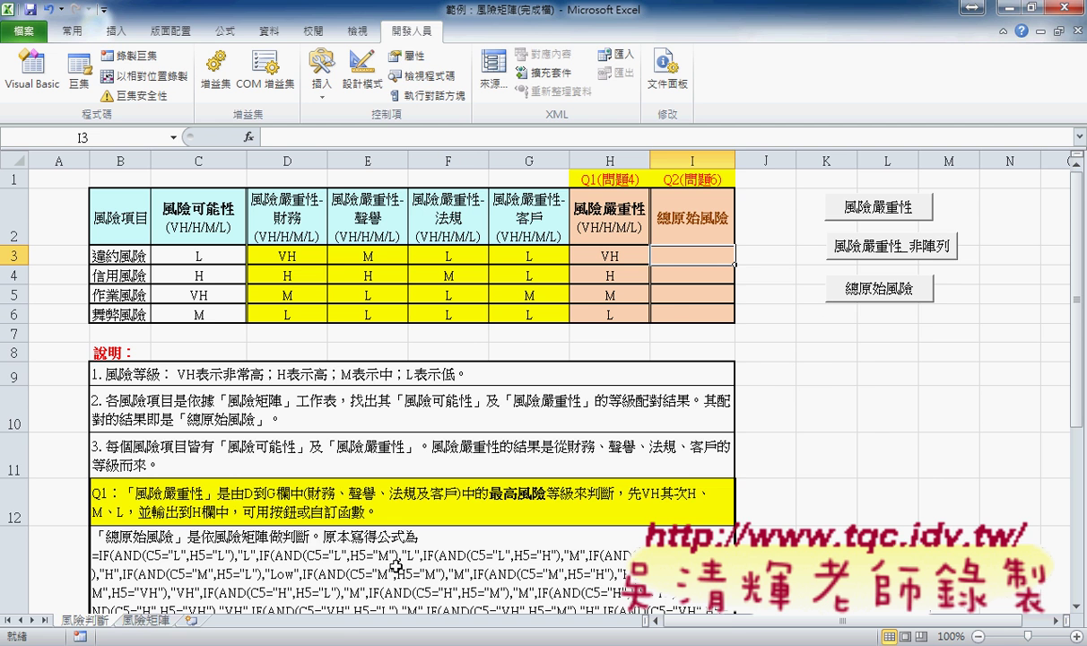
click(658, 538)
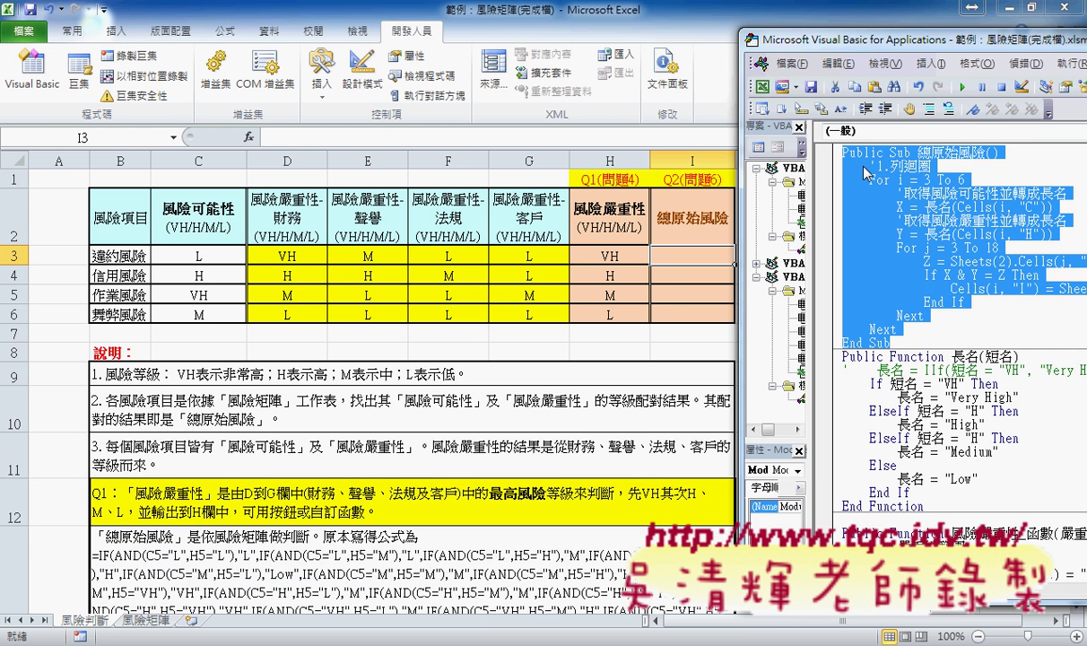
drag(634, 41, 225, 48)
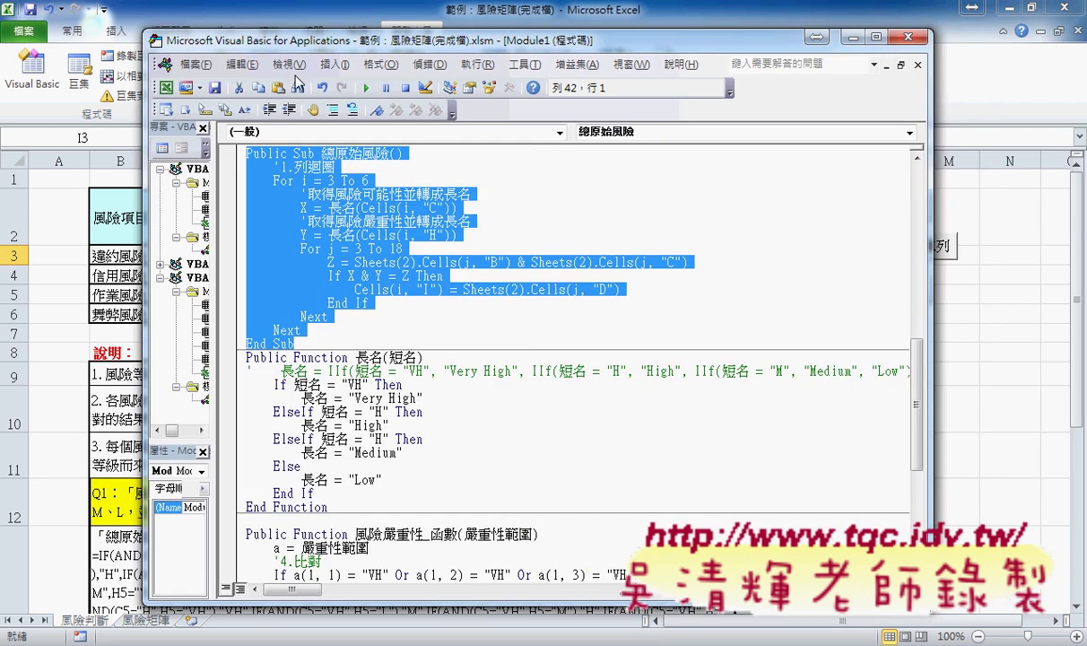
scroll(558, 337, down, 3)
scroll(558, 338, down, 1)
scroll(558, 337, down, 4)
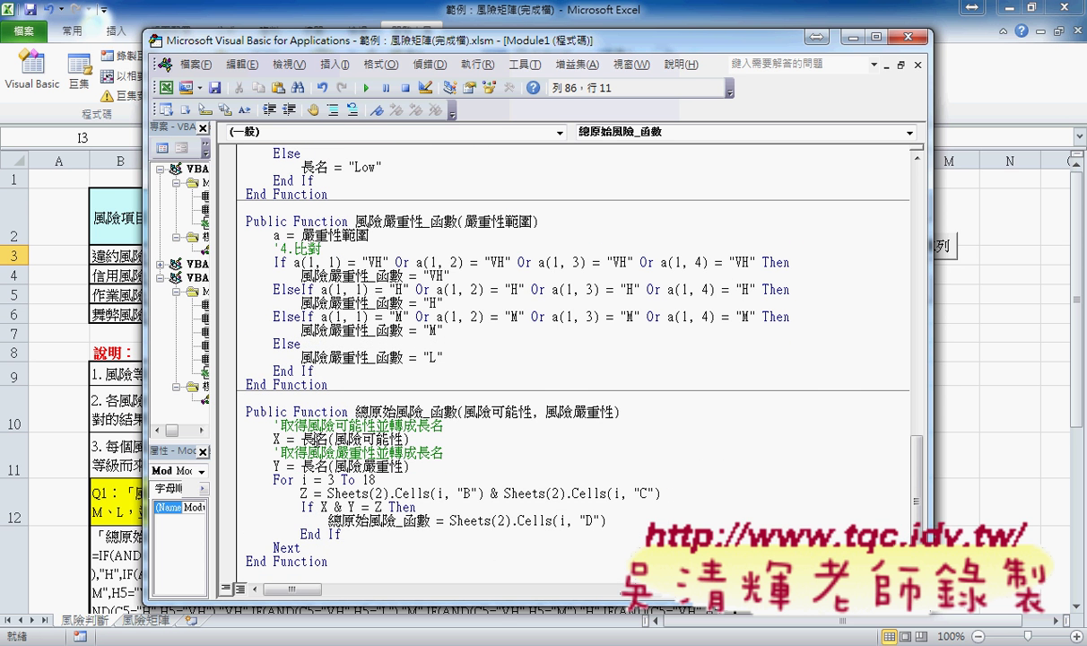
drag(410, 439, 302, 439)
drag(410, 467, 333, 467)
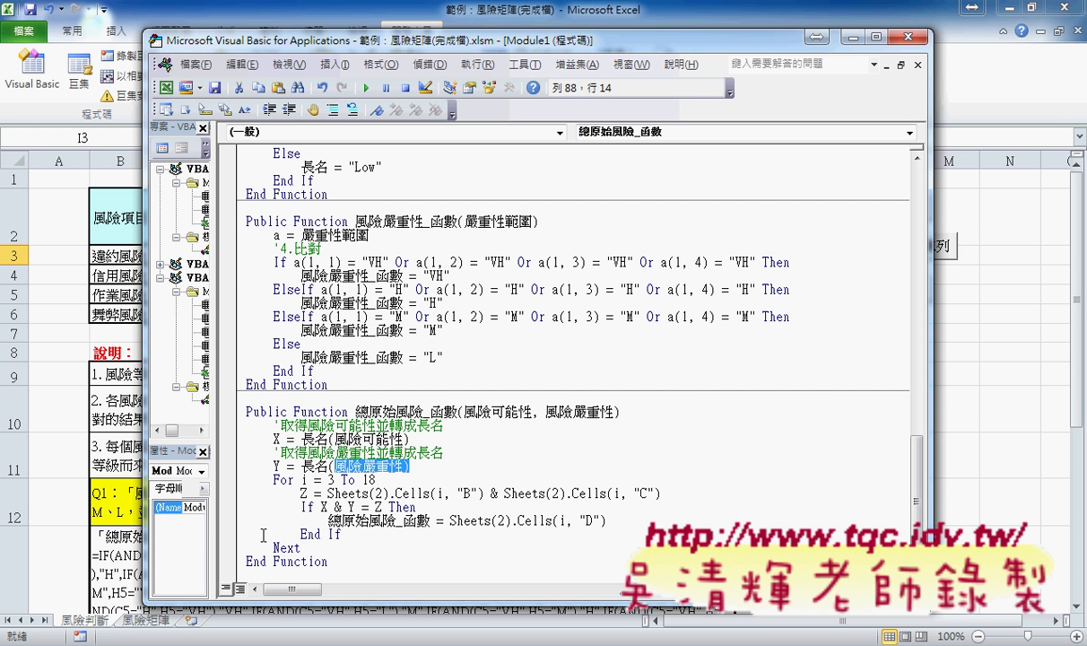
double_click(329, 480)
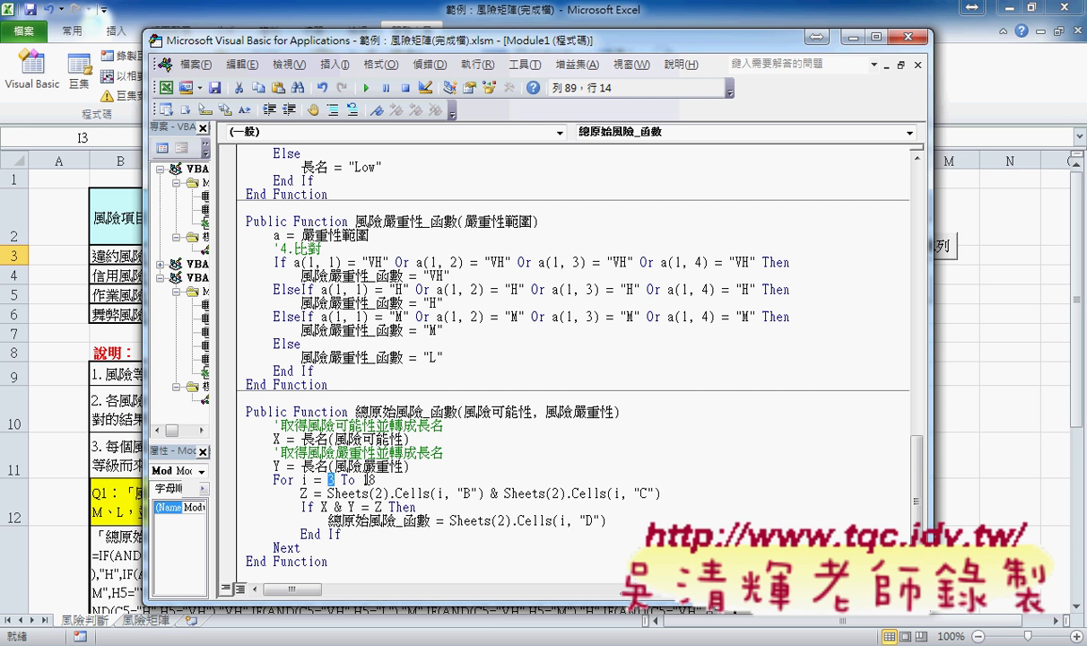
double_click(372, 480)
drag(305, 549, 240, 481)
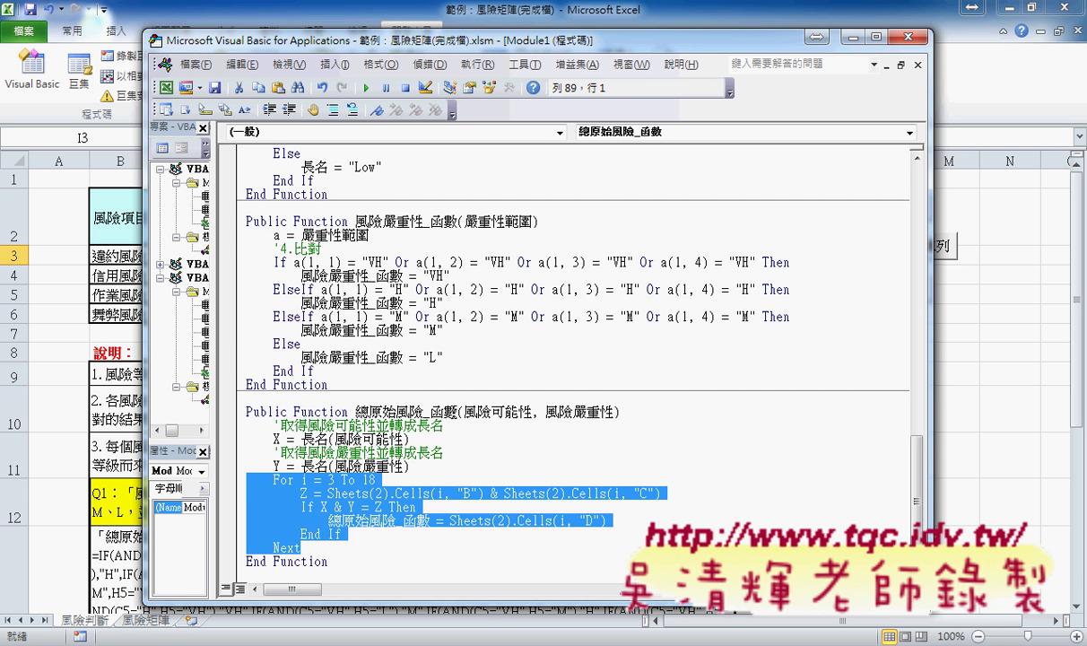
click(464, 493)
drag(431, 520, 329, 521)
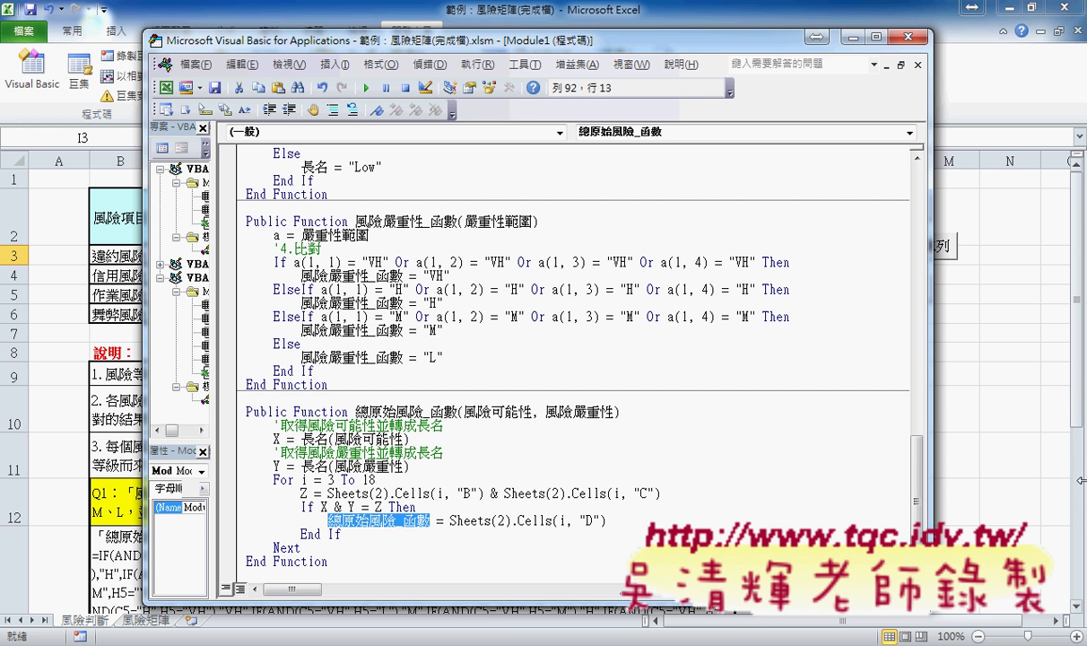
click(959, 410)
Run the 總原始風險 macro button to fill column I, then delete its results in I3:I6
click(882, 289)
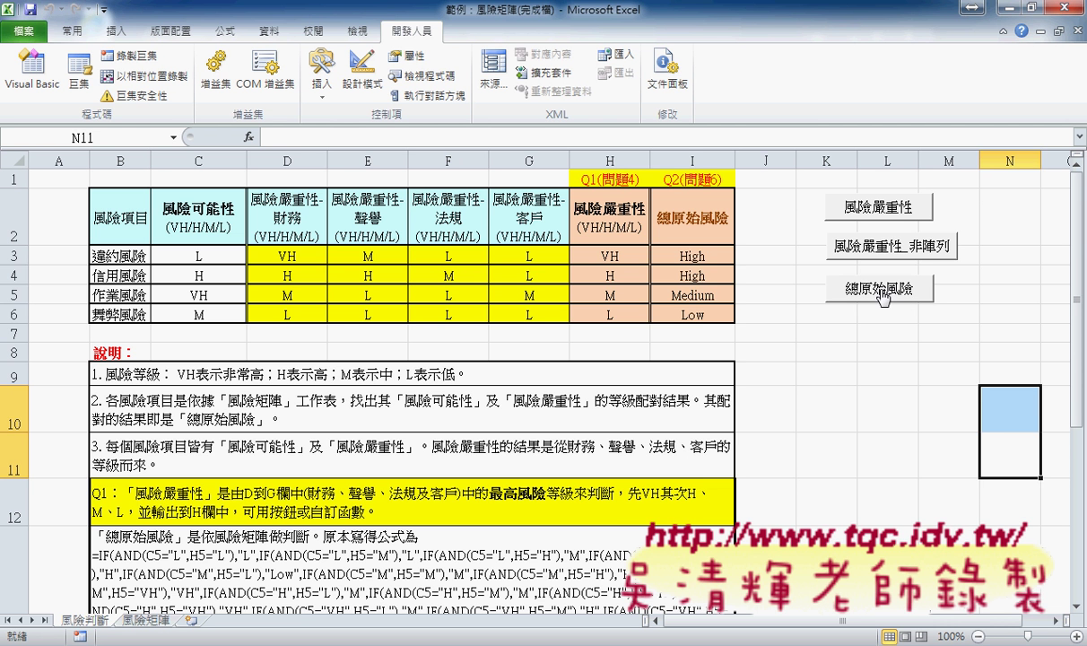
drag(682, 256, 699, 315)
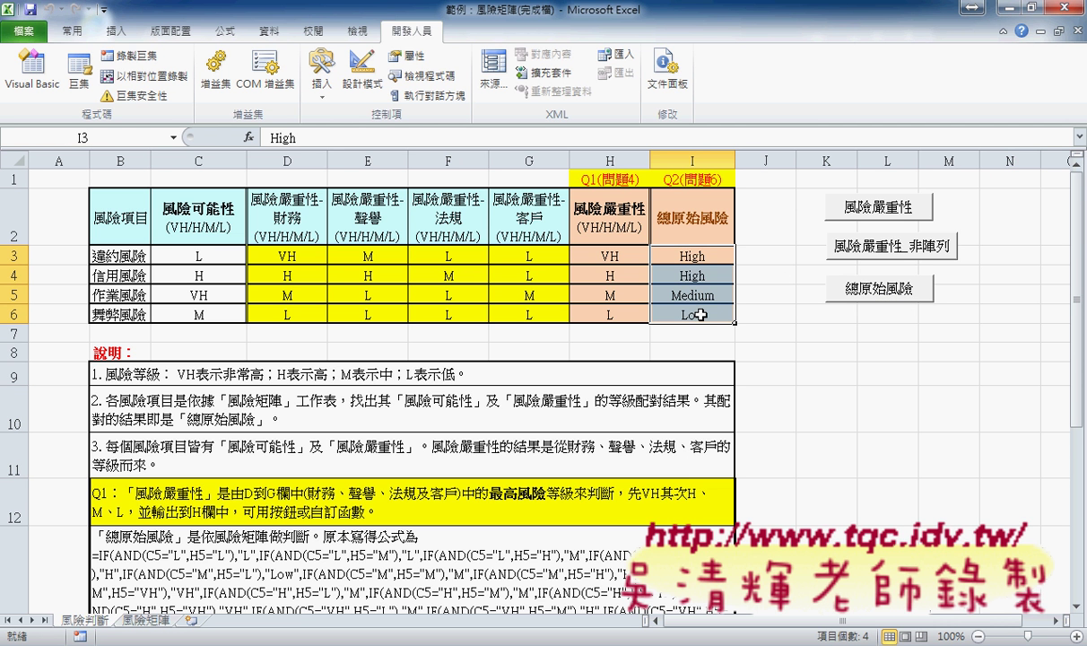
key(Delete)
Enter =總原始風險_函數(C3,H3) in I3 and fill it down to I6
click(703, 256)
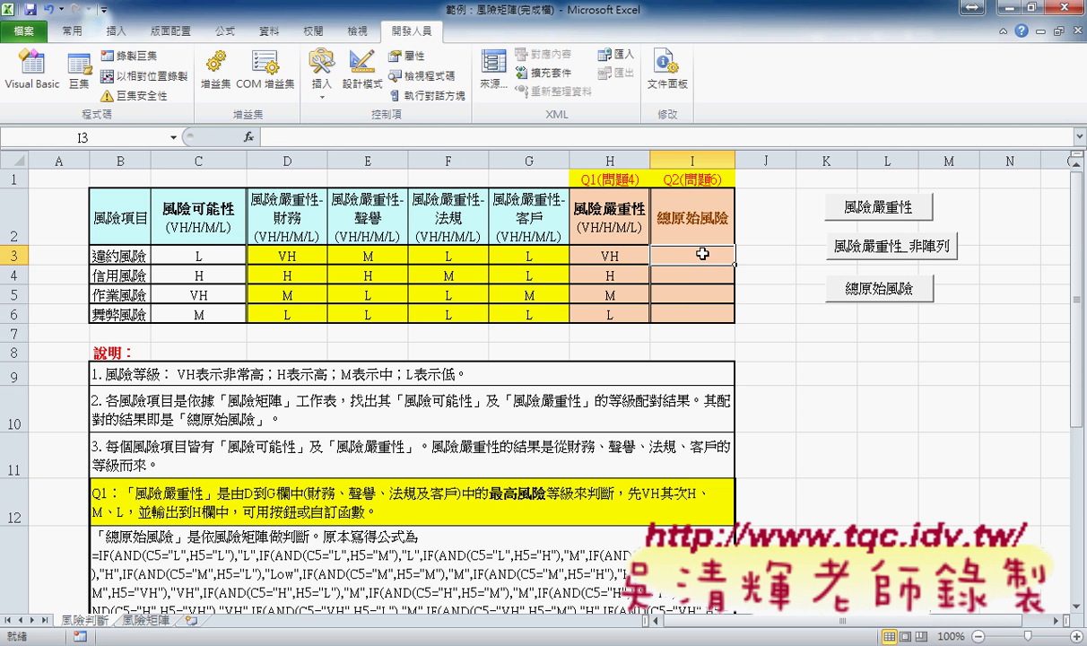
click(249, 136)
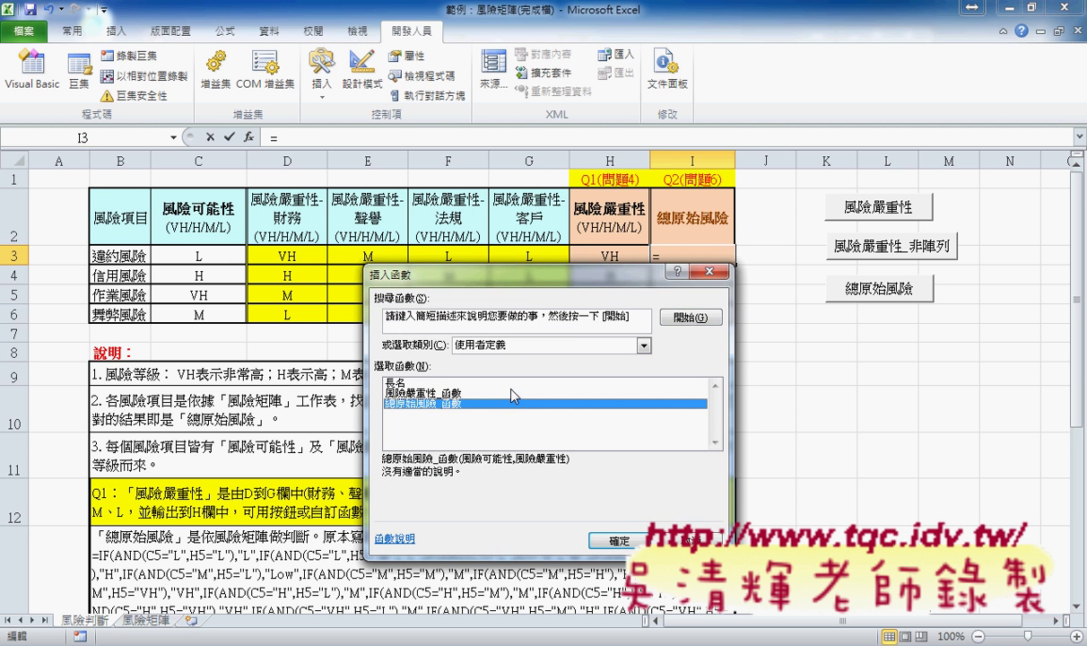
click(619, 540)
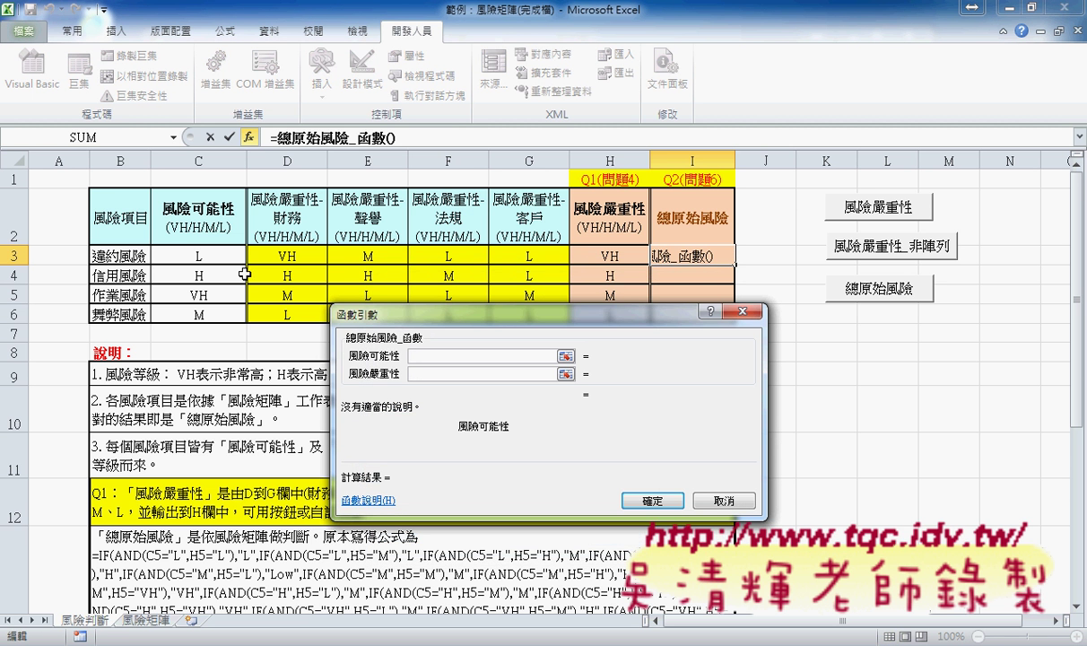
click(215, 254)
key(Tab)
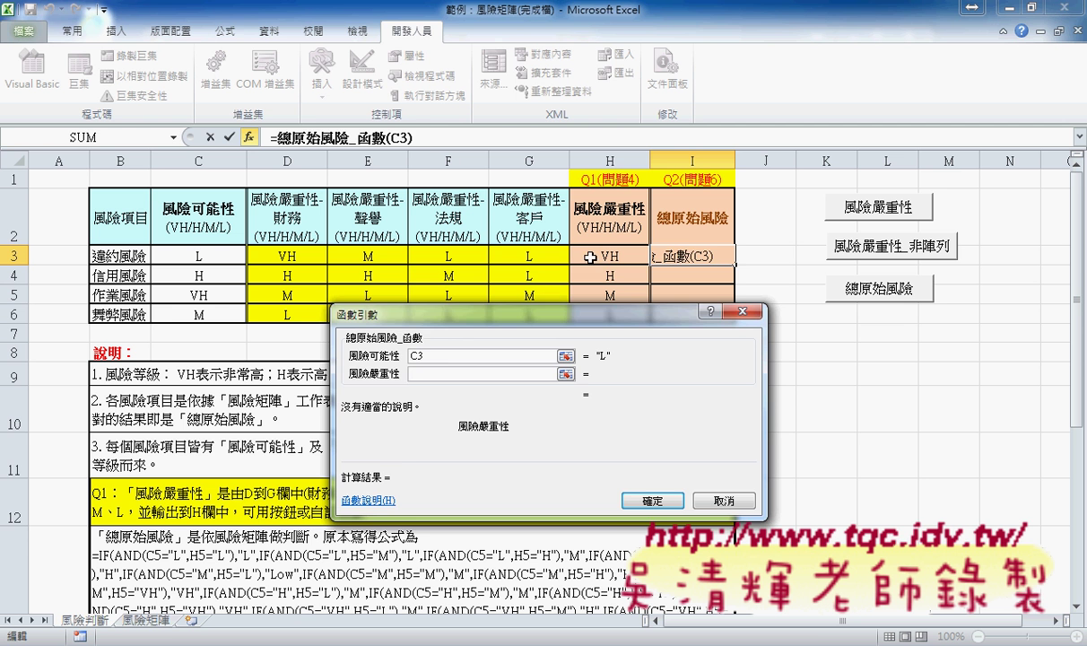
click(590, 256)
click(652, 499)
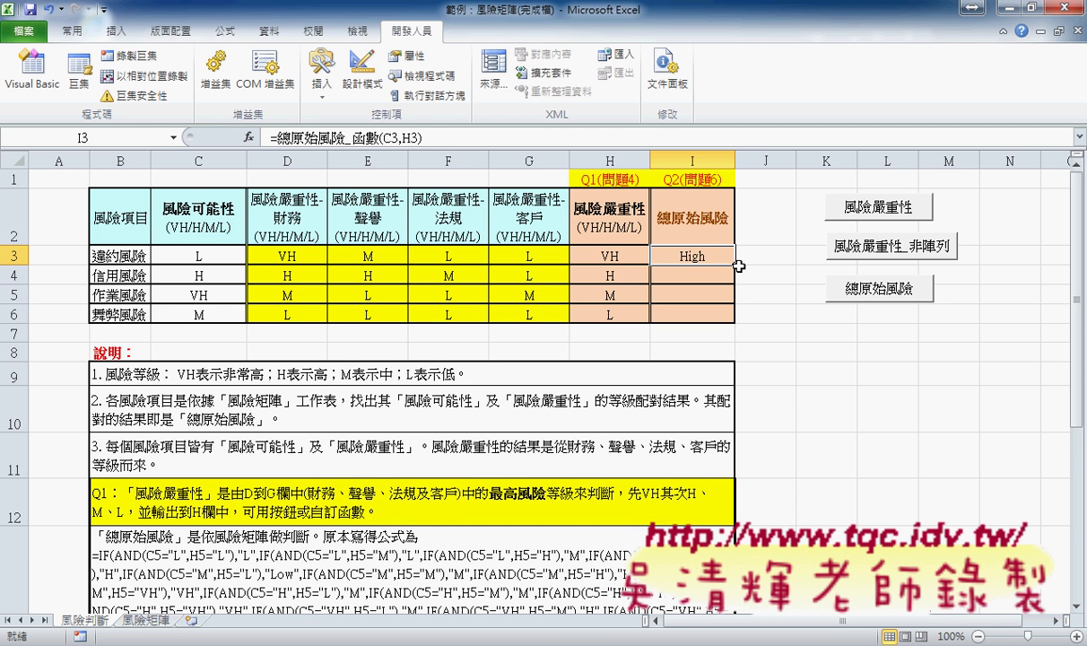
drag(737, 265, 741, 323)
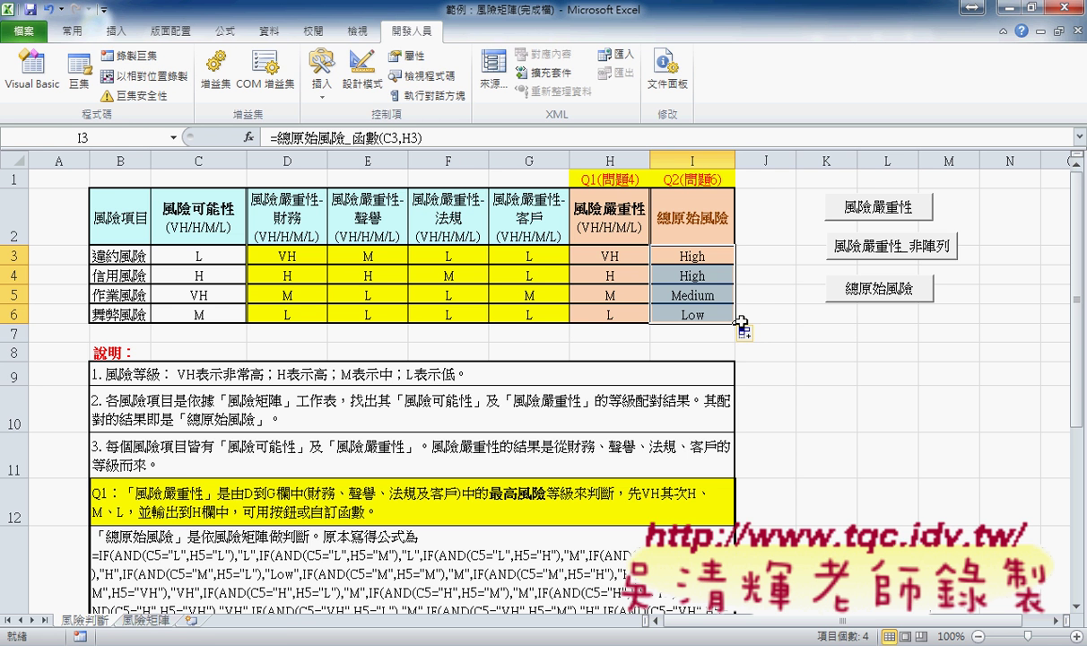
key(alt+Tab)
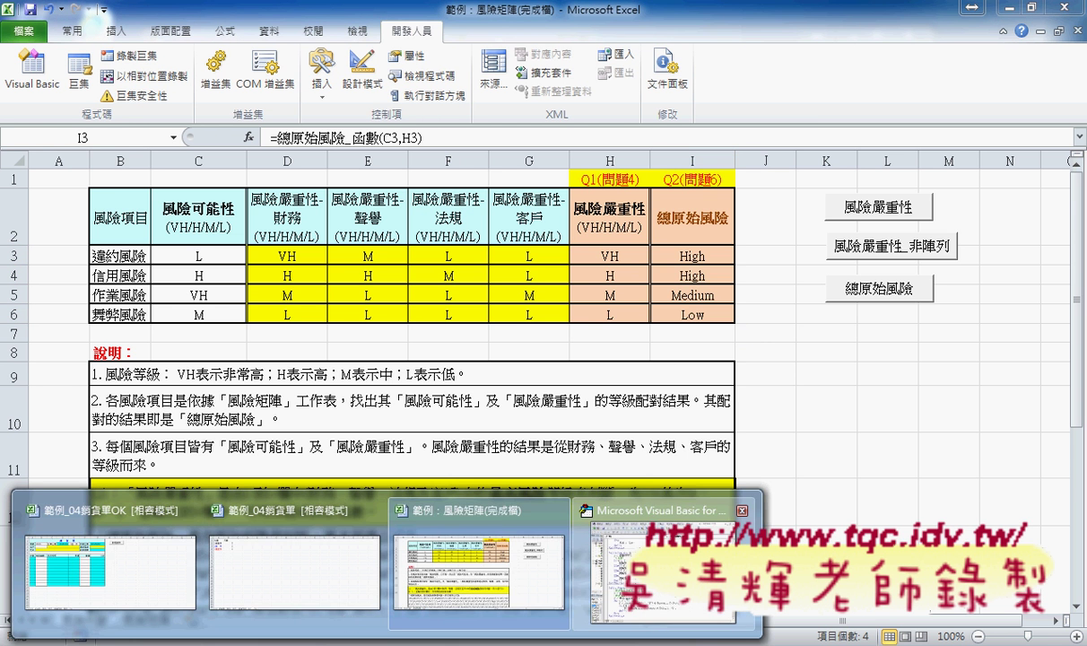
Scroll the module to show Sub 總原始風險 and put the cursor in the Function 長名 header
key(alt+Tab)
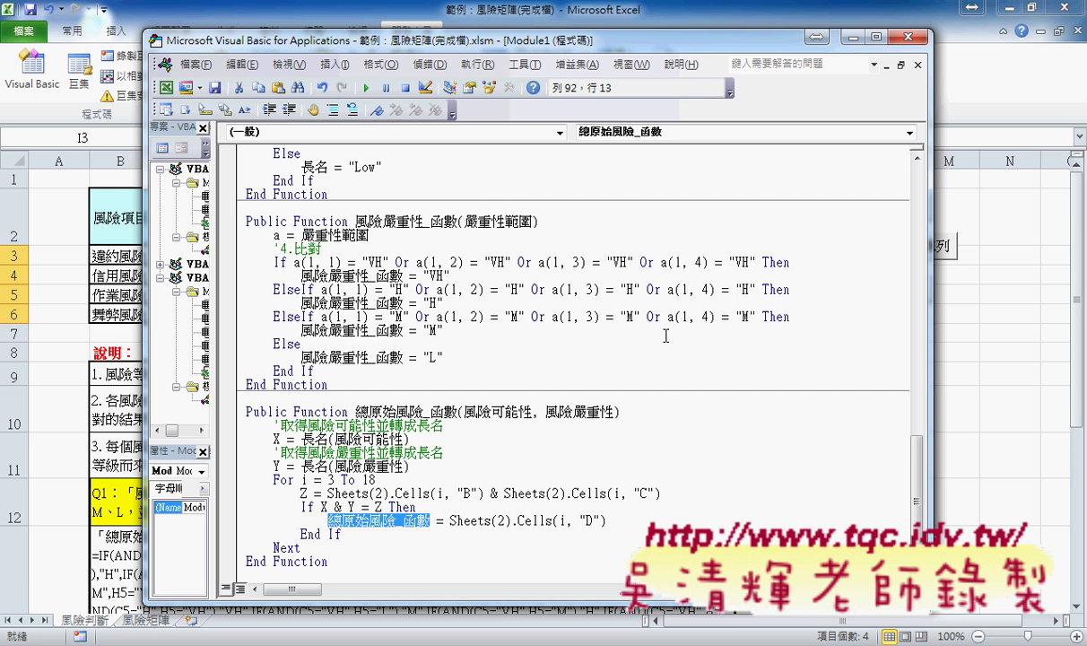
scroll(628, 365, up, 3)
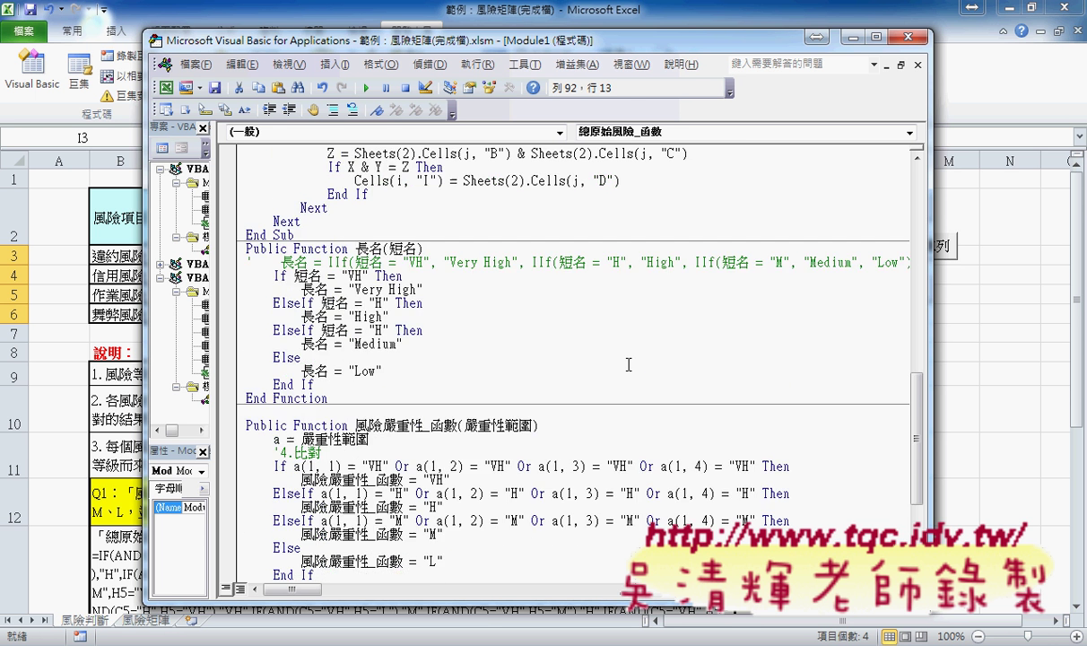
scroll(628, 364, up, 4)
scroll(628, 364, up, 4)
scroll(628, 365, up, 3)
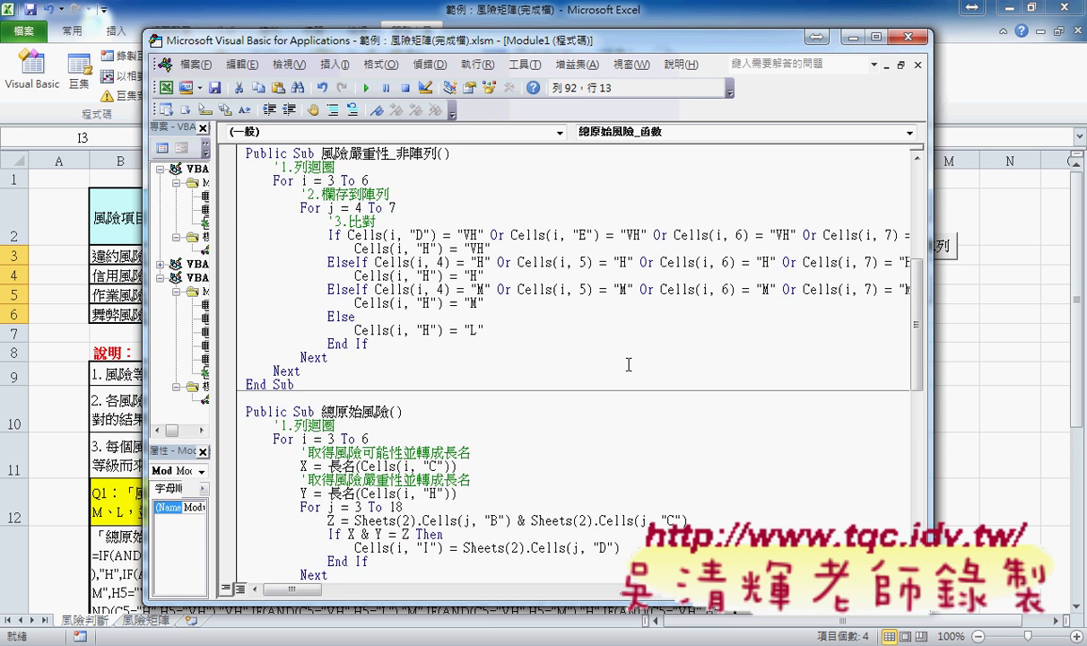
scroll(627, 413, up, 2)
scroll(625, 473, down, 1)
scroll(624, 466, down, 4)
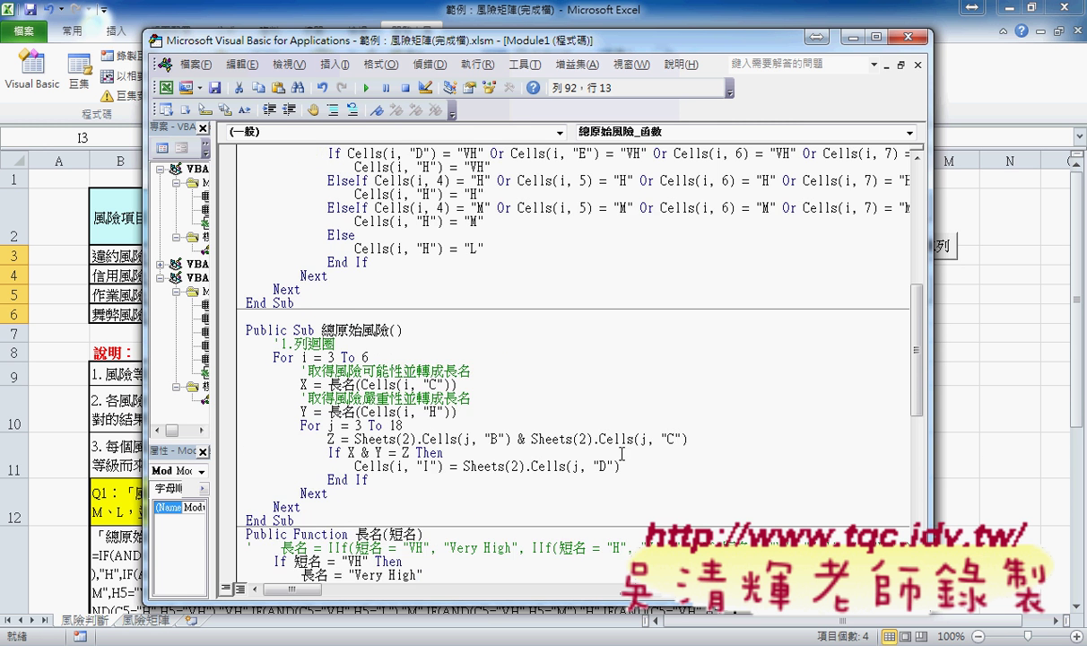
scroll(625, 449, down, 1)
scroll(626, 422, down, 1)
scroll(628, 399, down, 1)
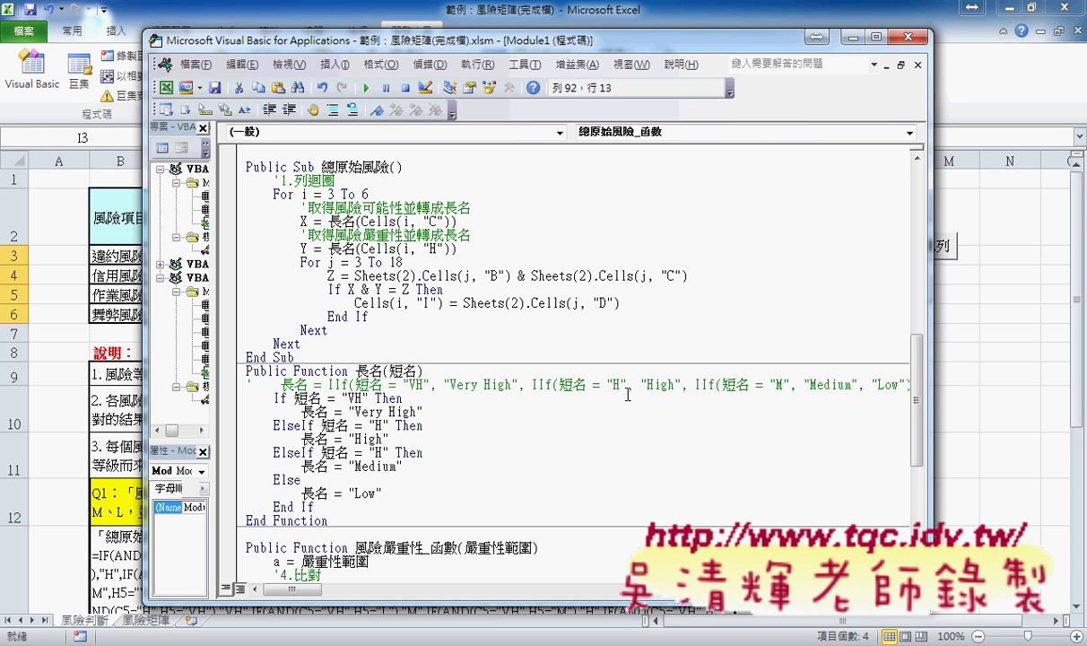
click(331, 360)
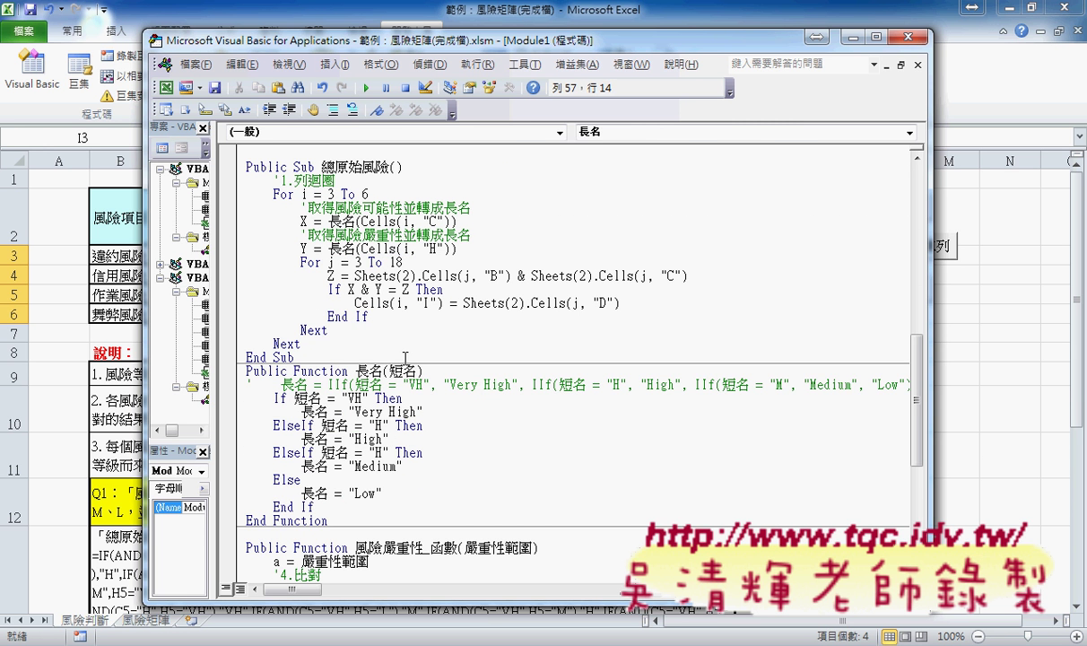